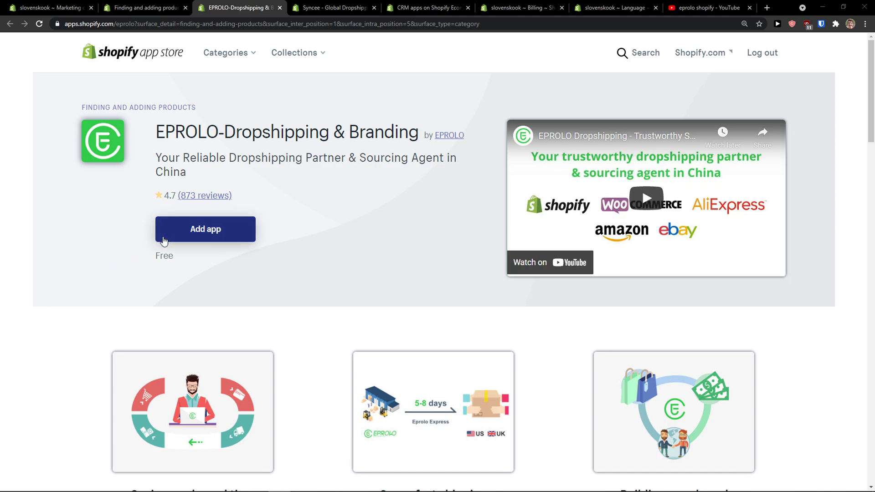
Add EPROLO to the slovenskook Shopify store and approve its requested permissions.
click(186, 238)
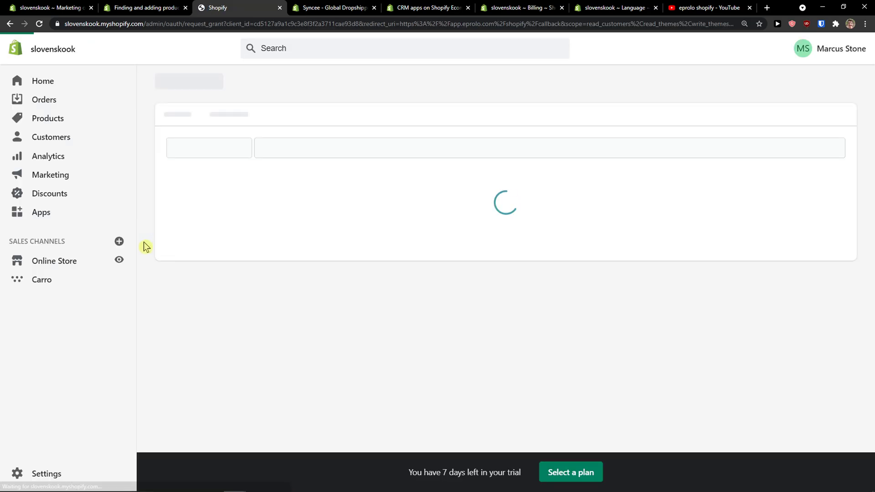
scroll(224, 352, down, 3)
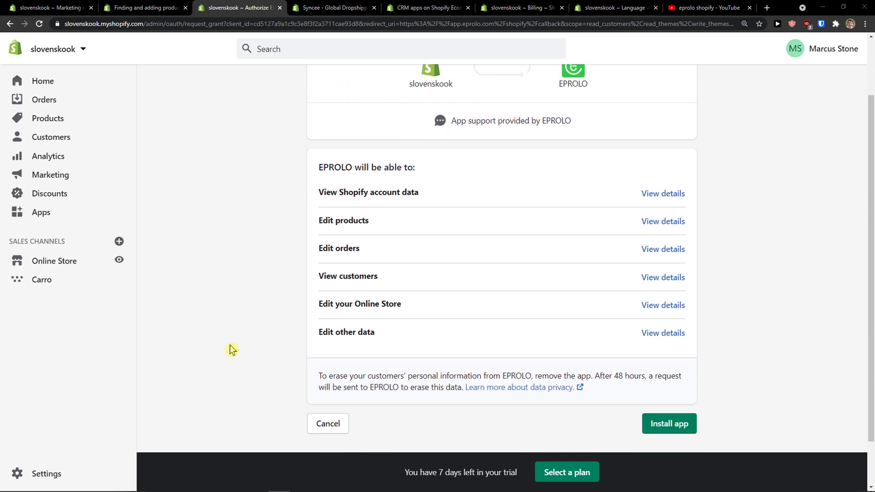
click(674, 371)
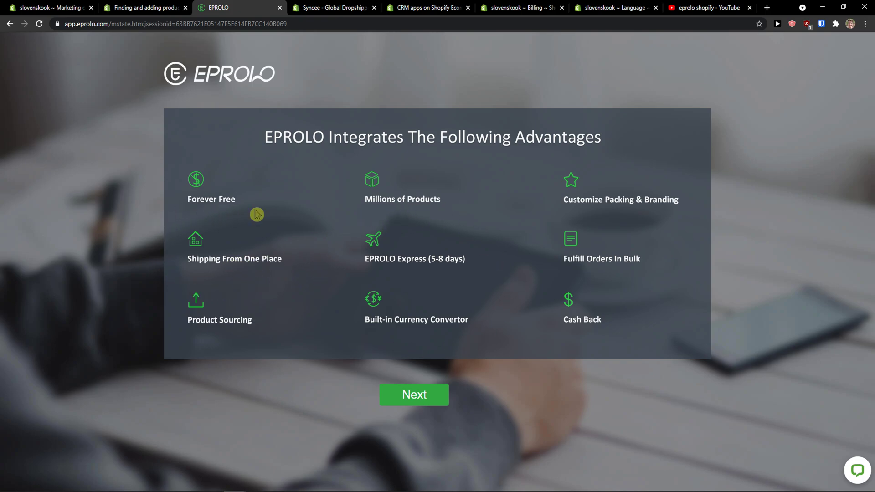
Advance past the EPROLO advantages slides to reach My Dashboard.
click(435, 393)
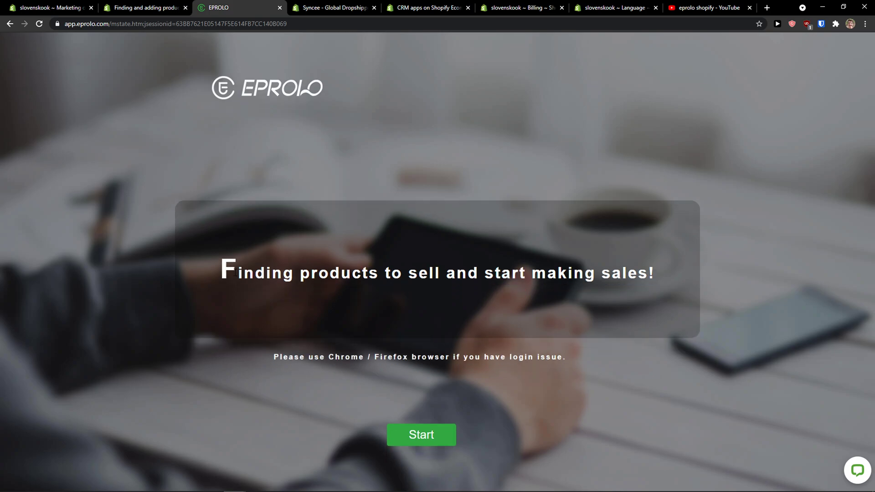
drag(236, 260, 684, 271)
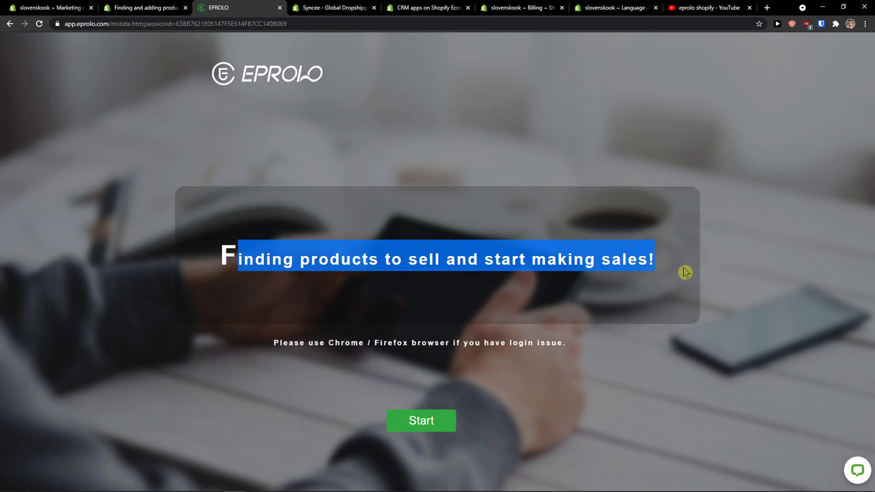
drag(369, 261, 648, 280)
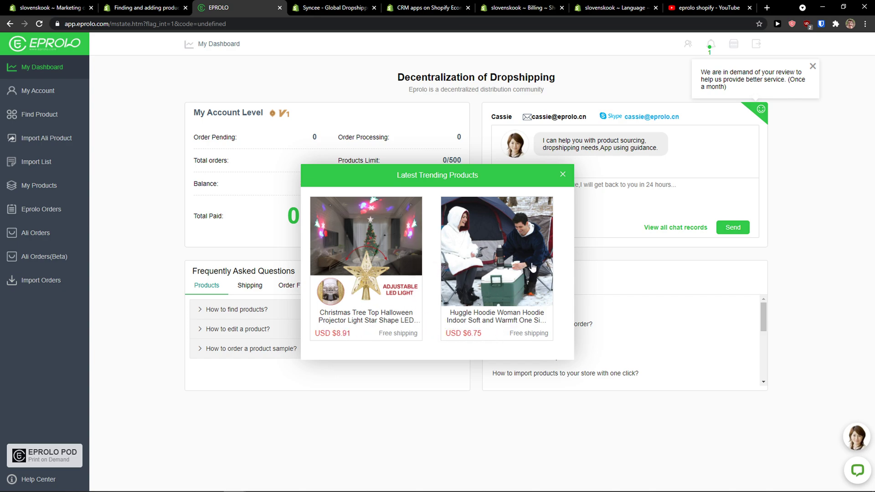
Open the Huggle Hoodie product page, then dismiss the Latest Trending Products popup.
click(508, 267)
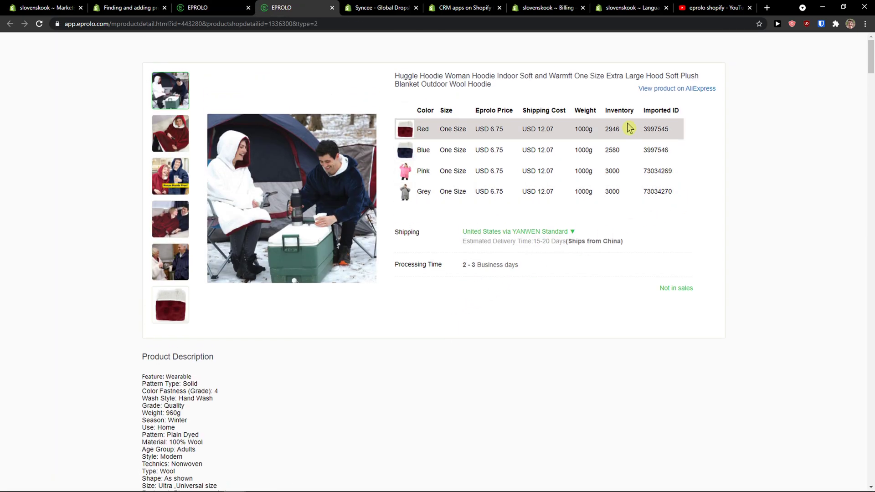
scroll(504, 236, down, 13)
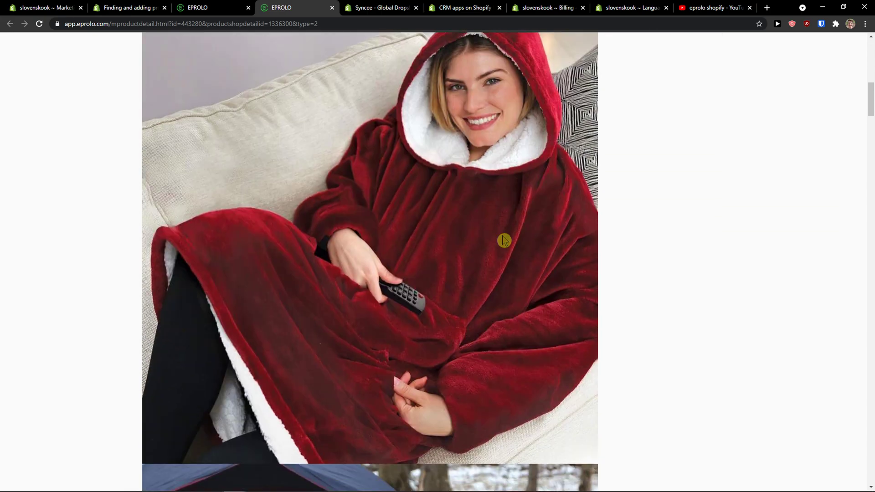
drag(871, 99, 871, 57)
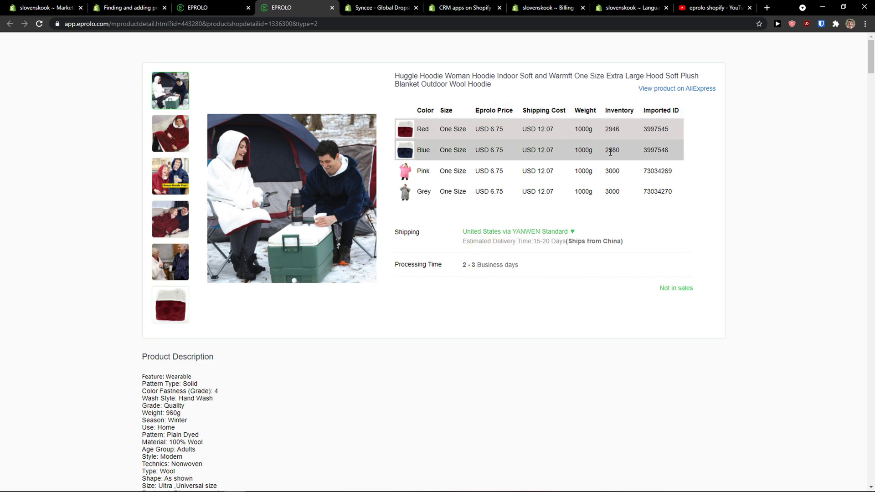
click(181, 7)
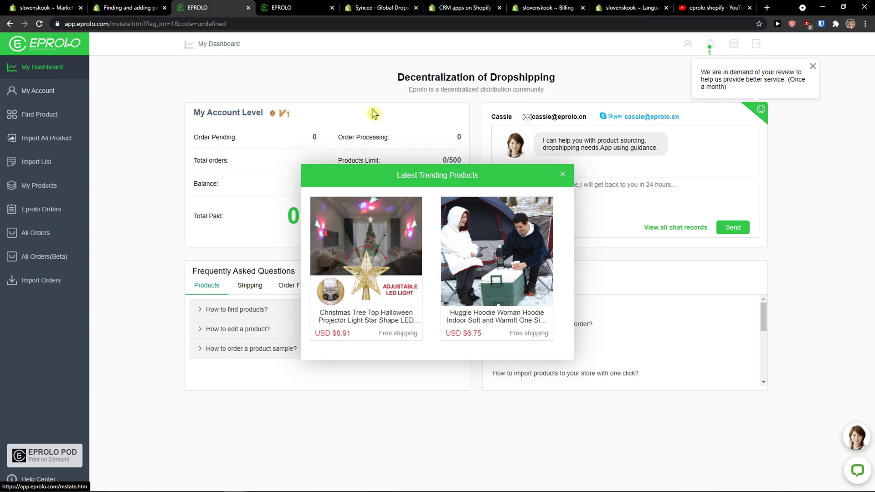
click(563, 175)
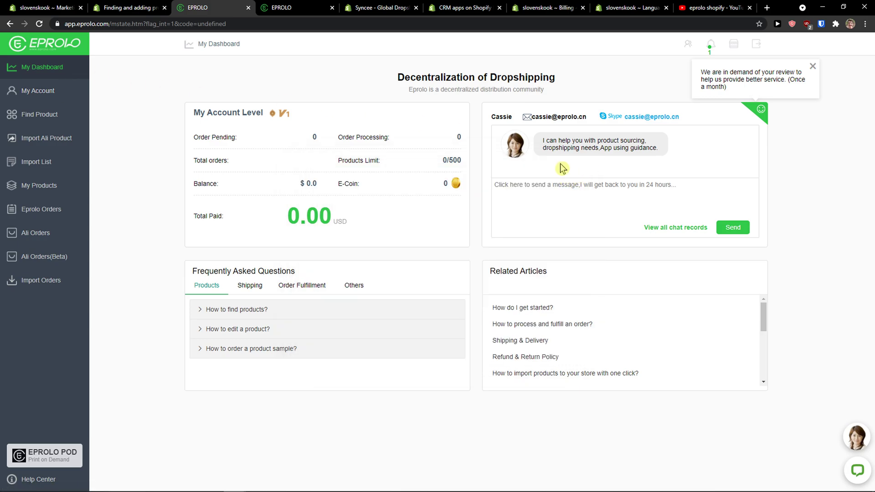
Review the My Account level tiers, then expand the 'How to find products?' FAQ answer.
click(278, 7)
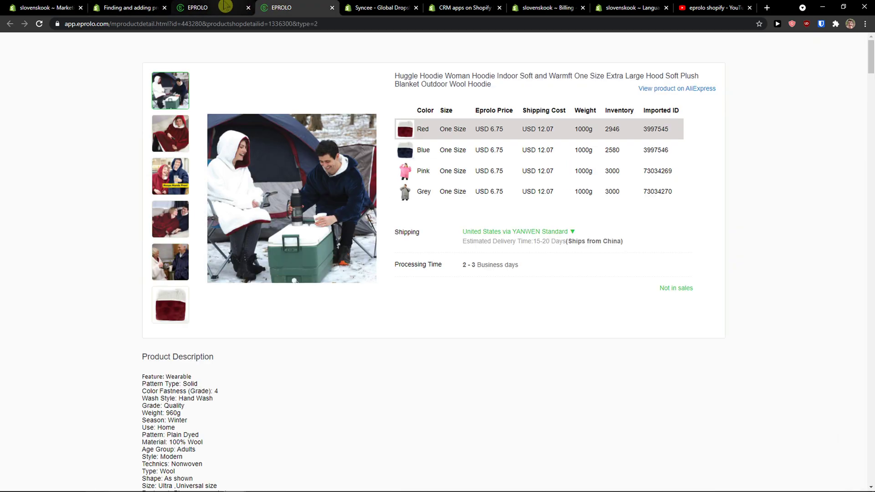
click(214, 7)
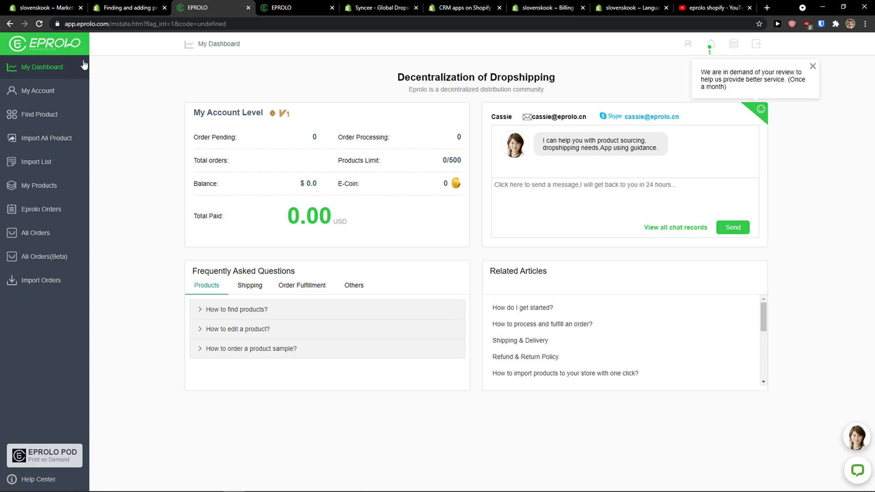
click(64, 92)
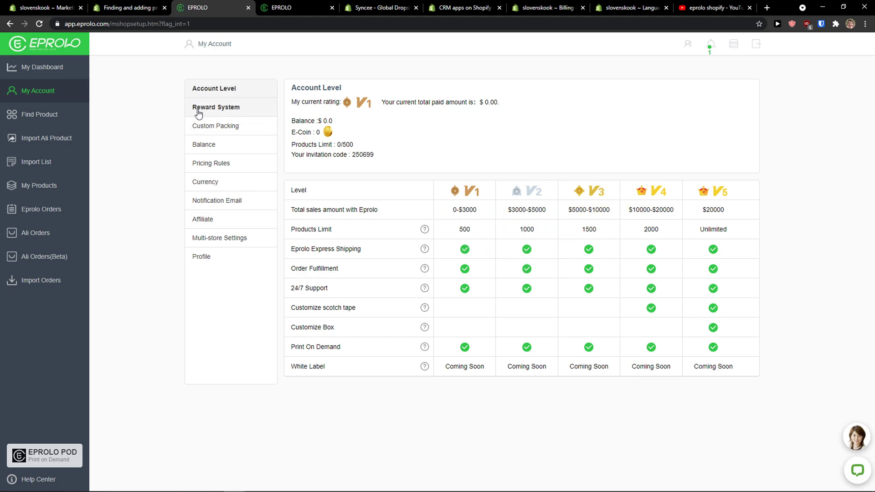
click(60, 68)
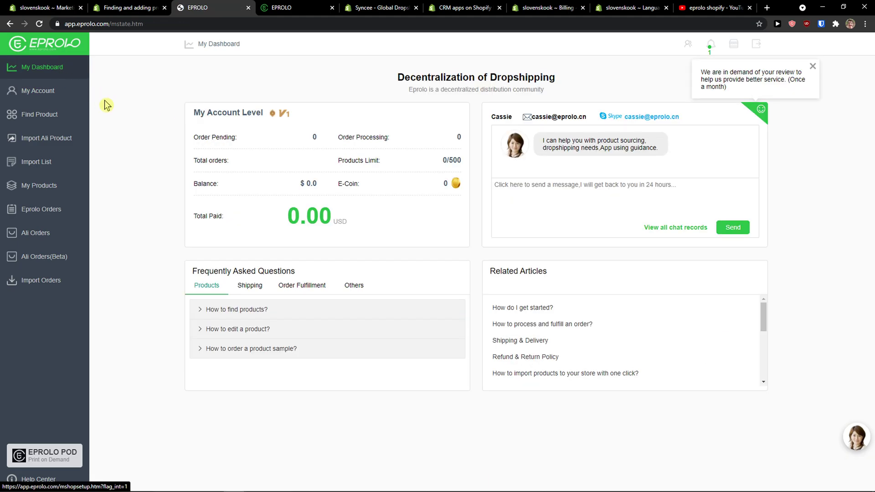
click(203, 311)
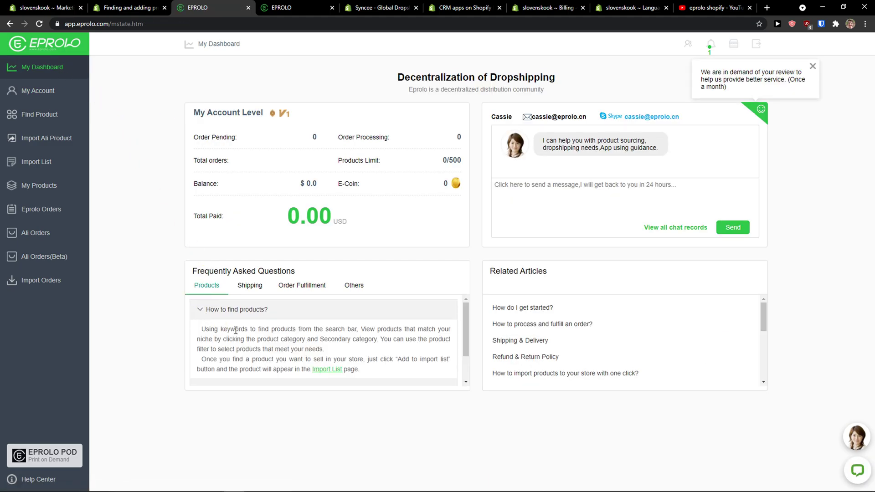
drag(201, 329, 301, 349)
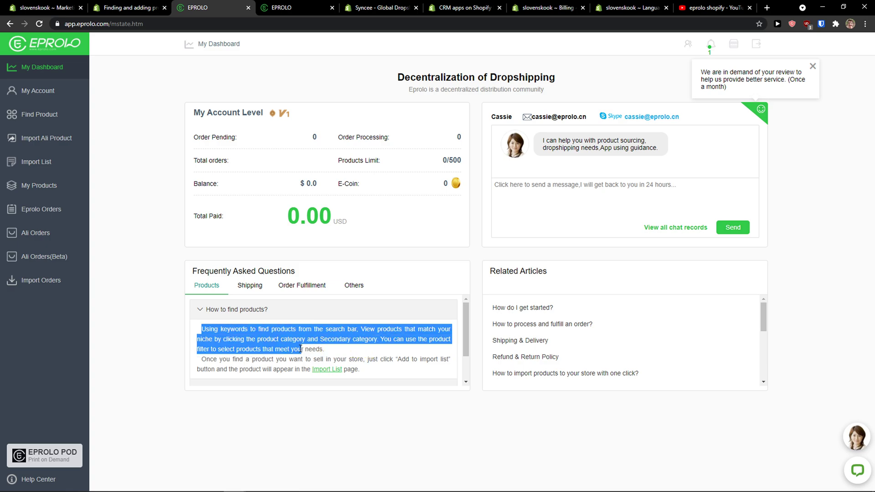
Search Find Products for 'mobile' and add the USD 1.46 Mobile phone case to the import list.
click(37, 117)
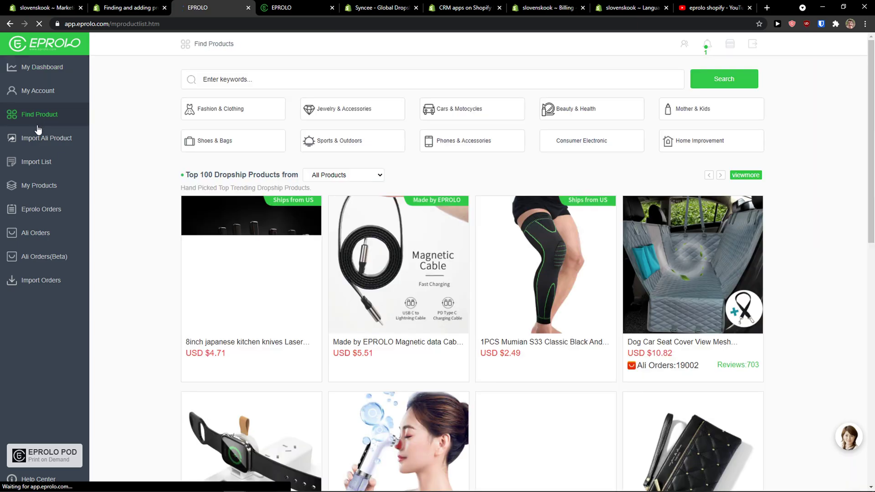
click(300, 82)
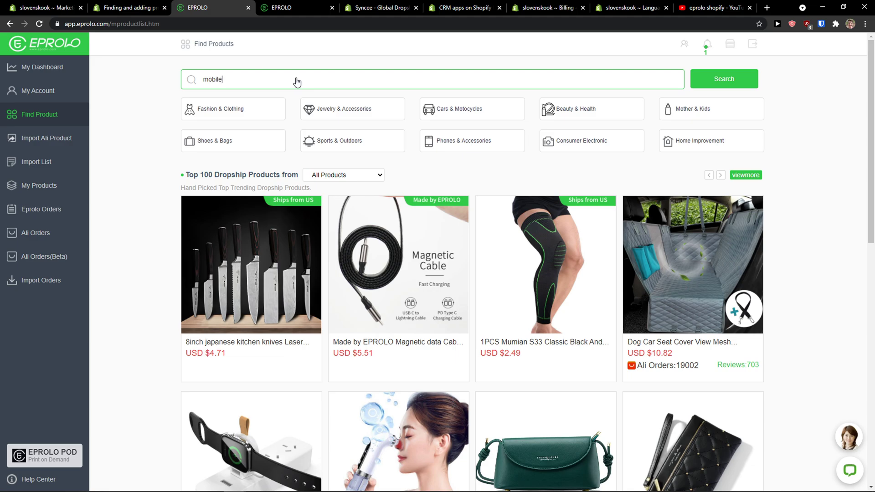
click(695, 75)
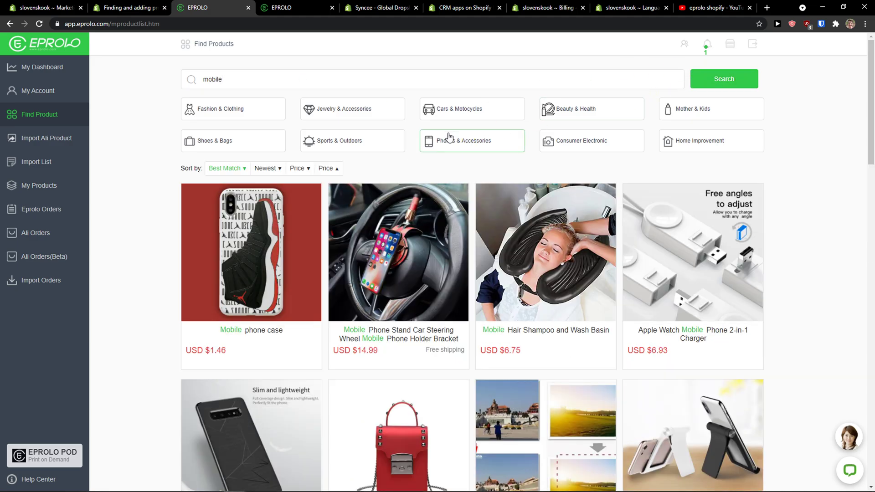
scroll(449, 137, down, 2)
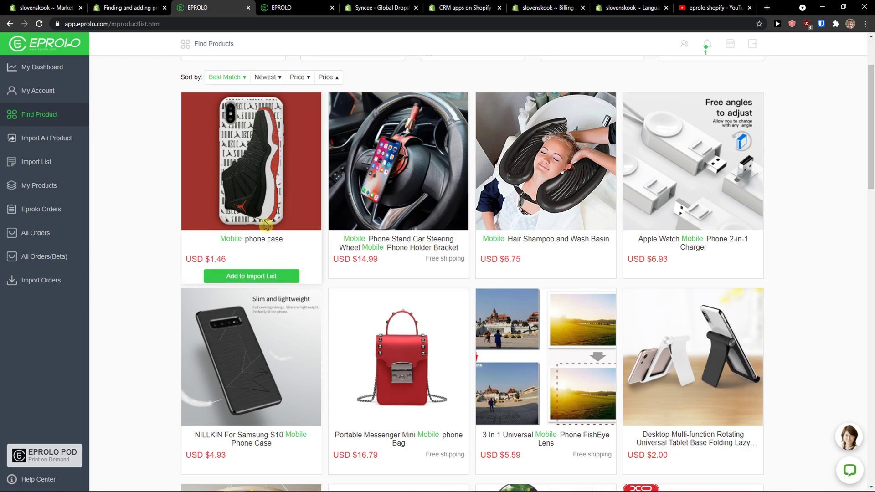
click(251, 276)
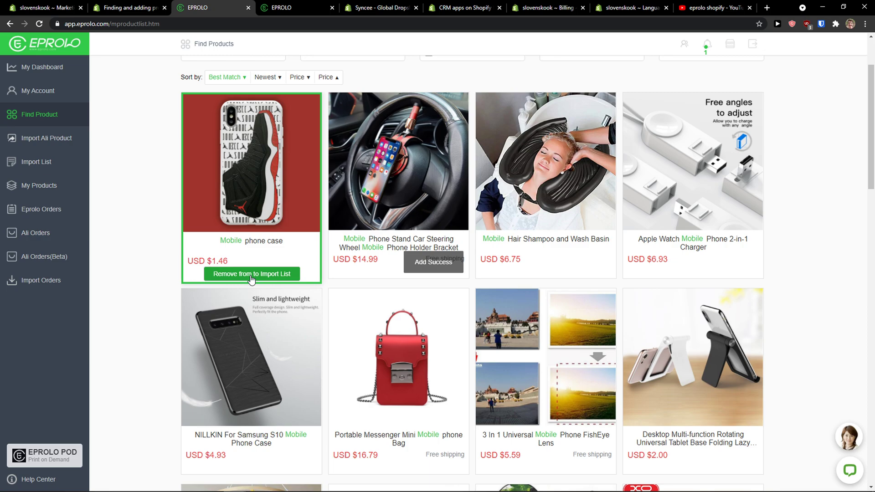
scroll(239, 284, up, 1)
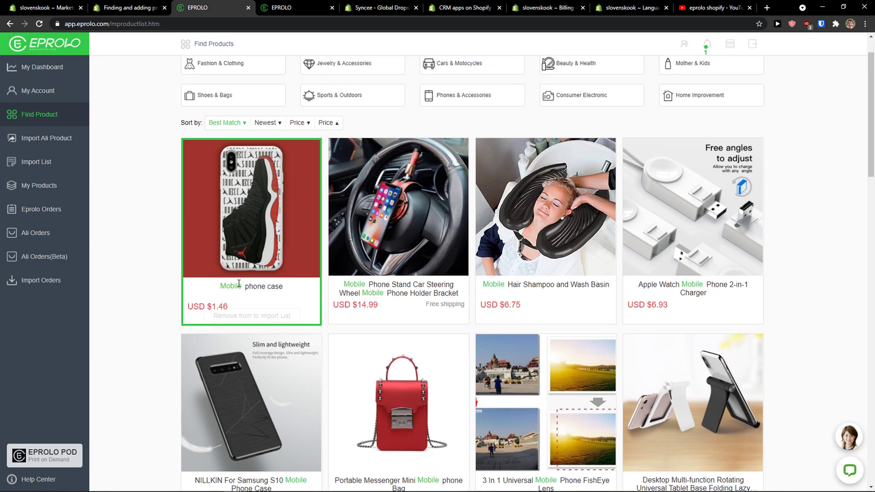
Browse the Mobile phone case's variants, prices and shipping, then return to the search results.
click(228, 213)
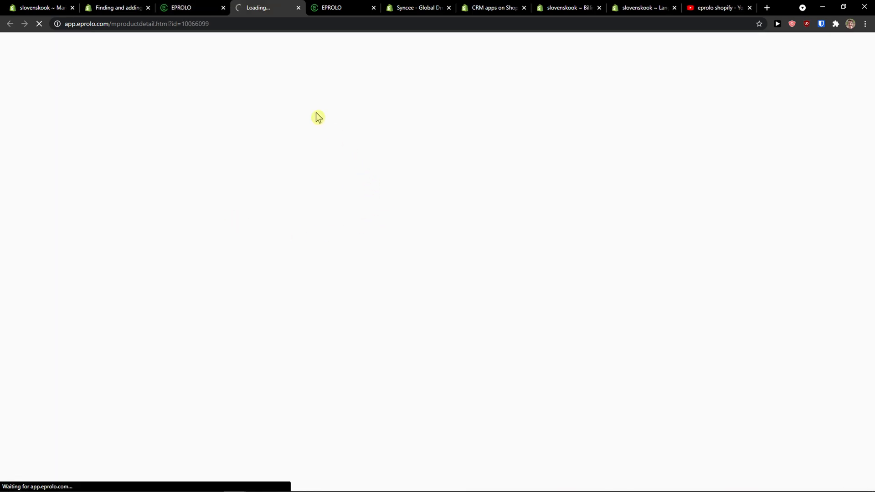
click(197, 8)
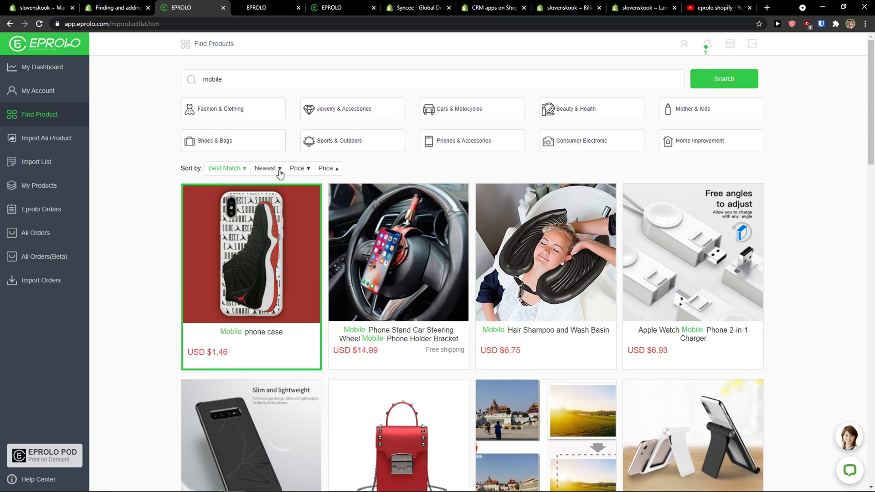
click(255, 8)
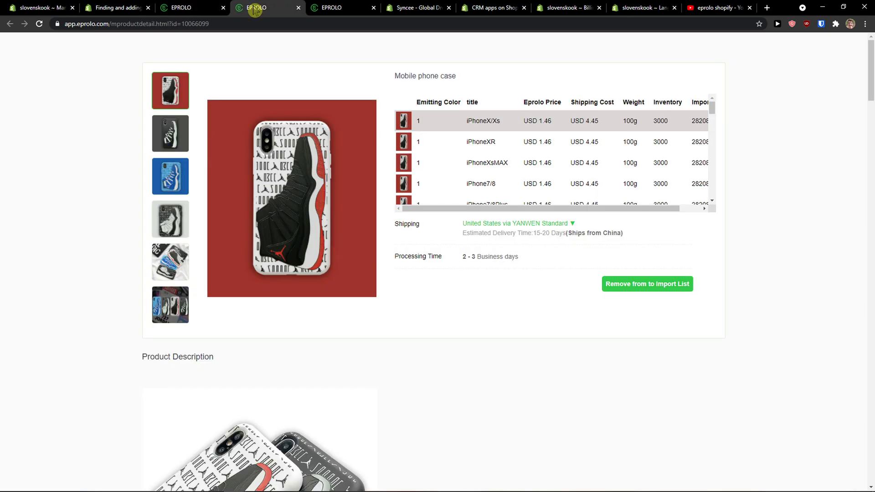
scroll(505, 172, down, 6)
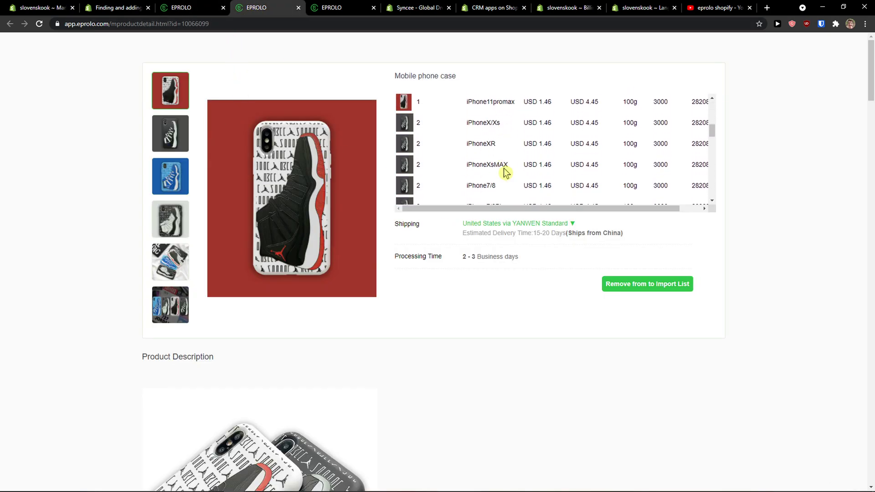
scroll(504, 173, down, 7)
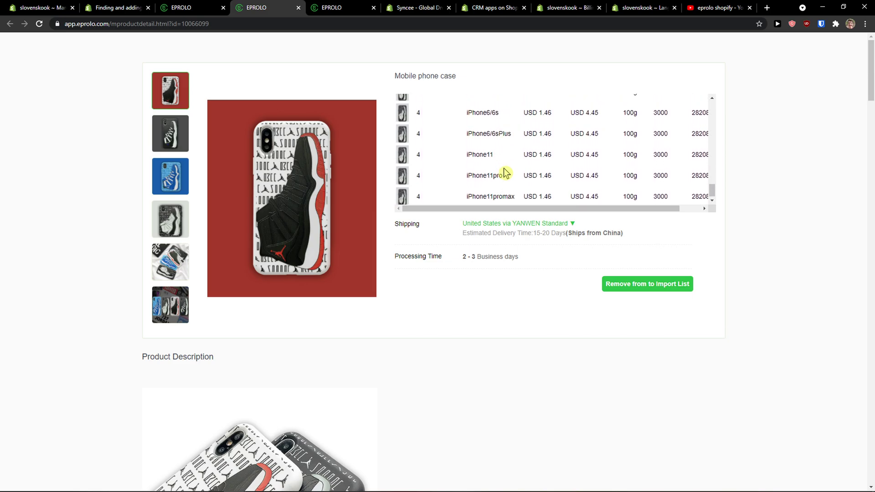
scroll(504, 173, up, 5)
click(214, 9)
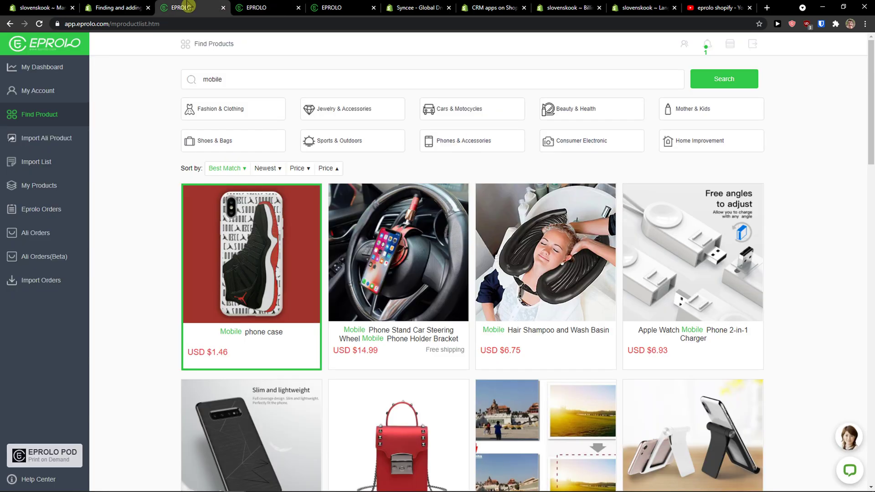
Open the Import List and review the phone case's product fields and variant prices.
click(44, 165)
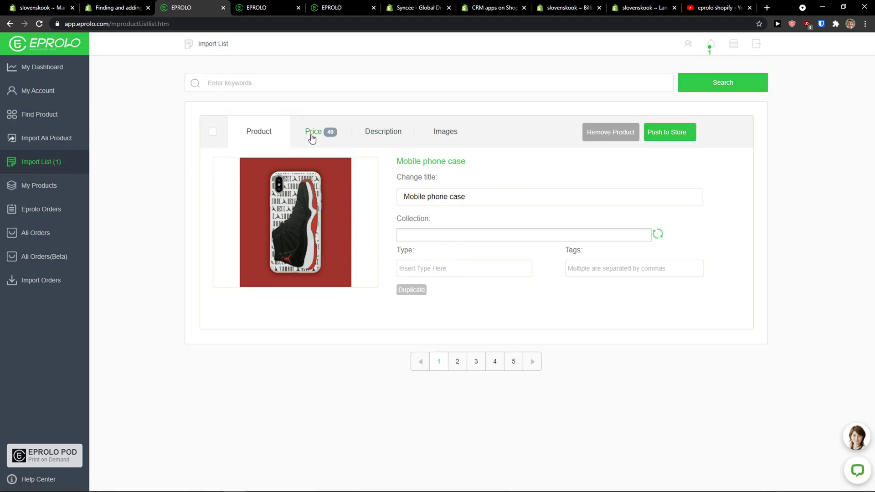
click(445, 233)
click(439, 229)
click(438, 238)
click(424, 269)
click(314, 134)
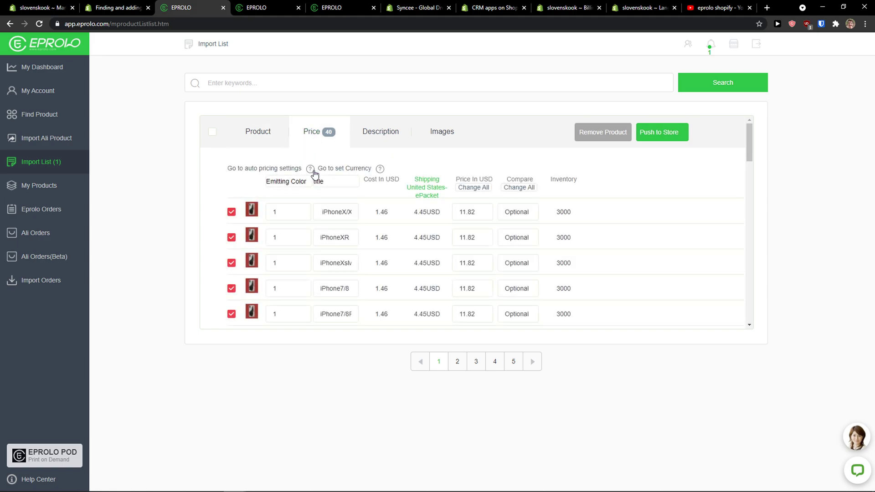
scroll(326, 224, down, 8)
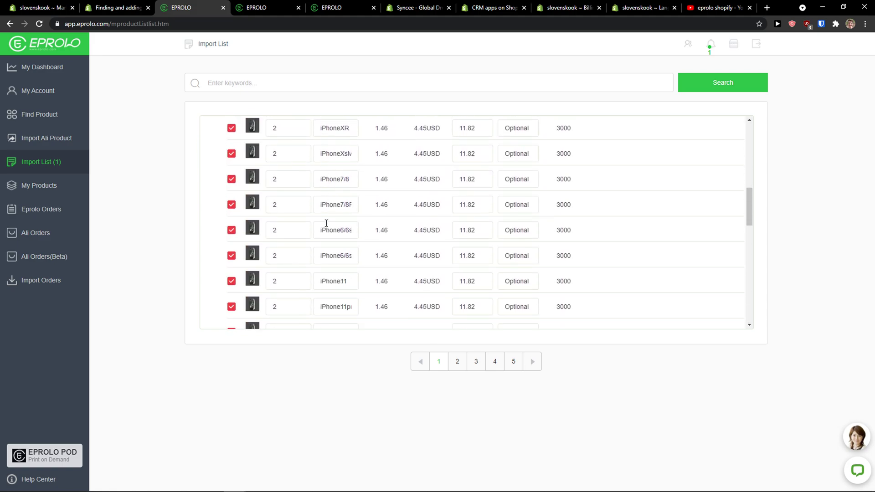
scroll(326, 224, up, 10)
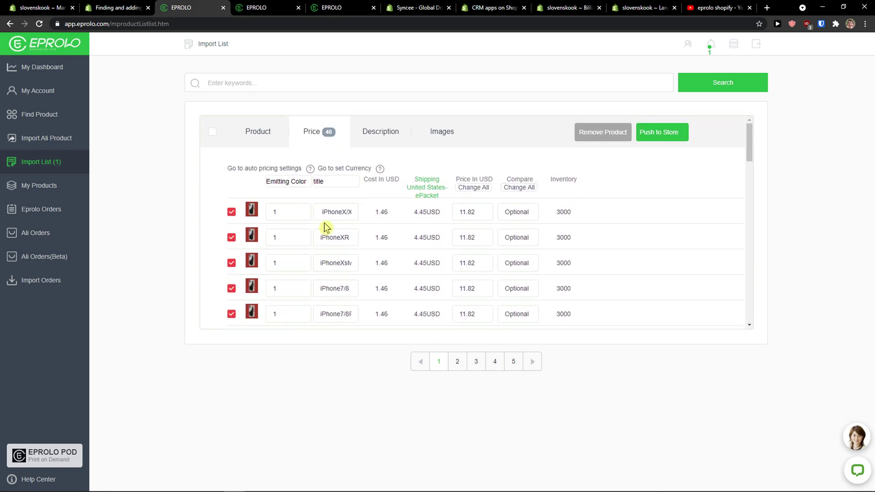
click(260, 148)
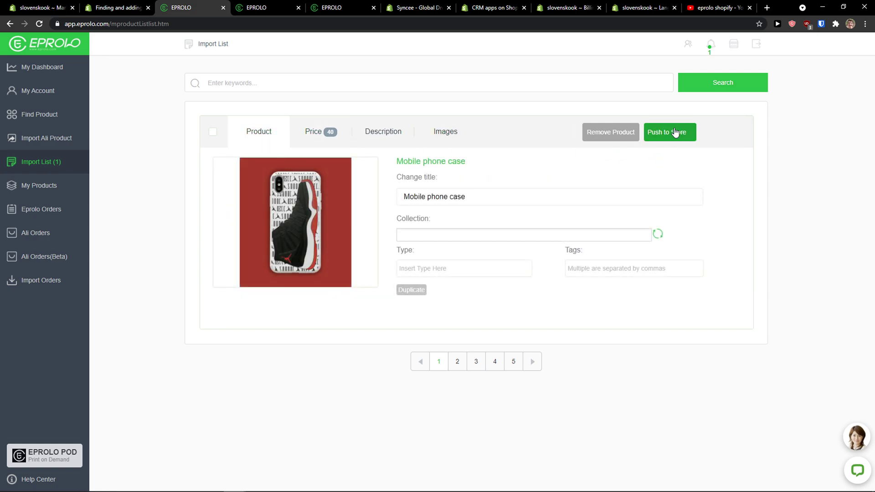
Check the phone case's description and images, then push it to the store.
click(385, 136)
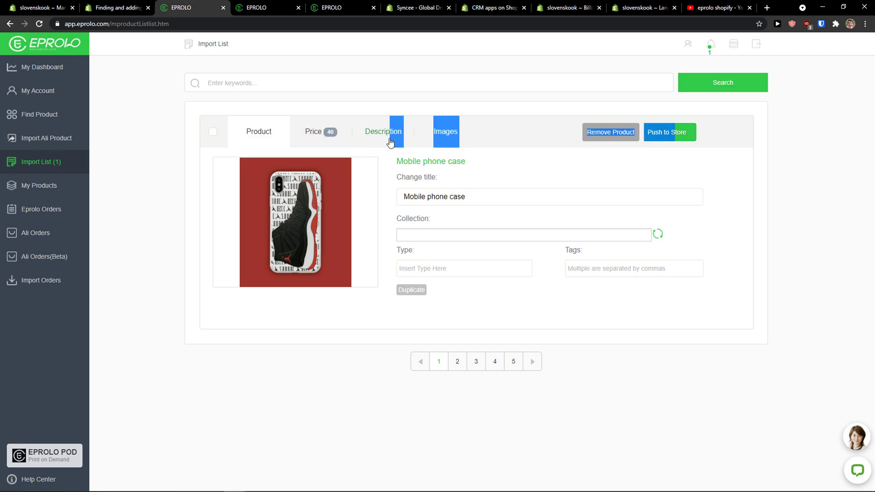
scroll(458, 243, down, 10)
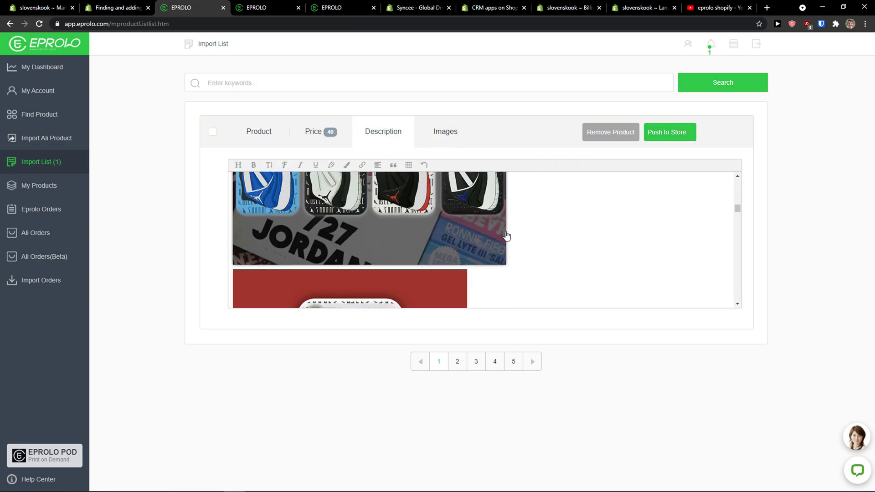
click(451, 135)
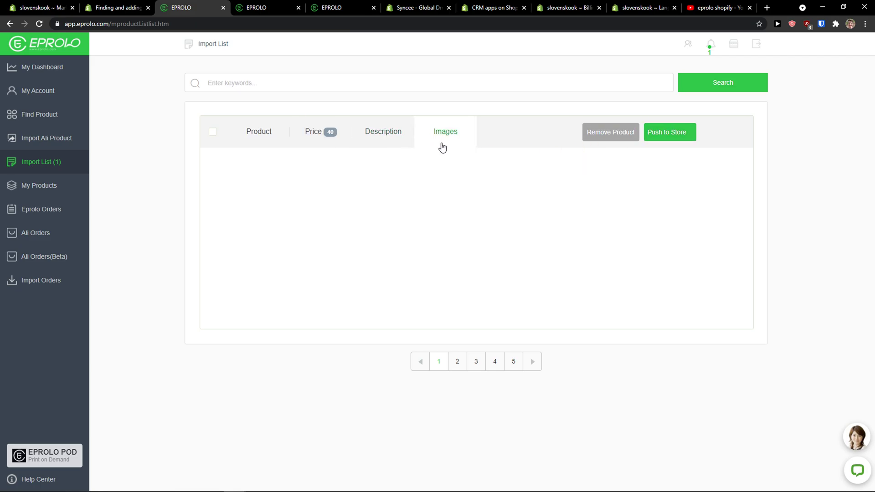
scroll(634, 197, down, 3)
scroll(635, 197, up, 3)
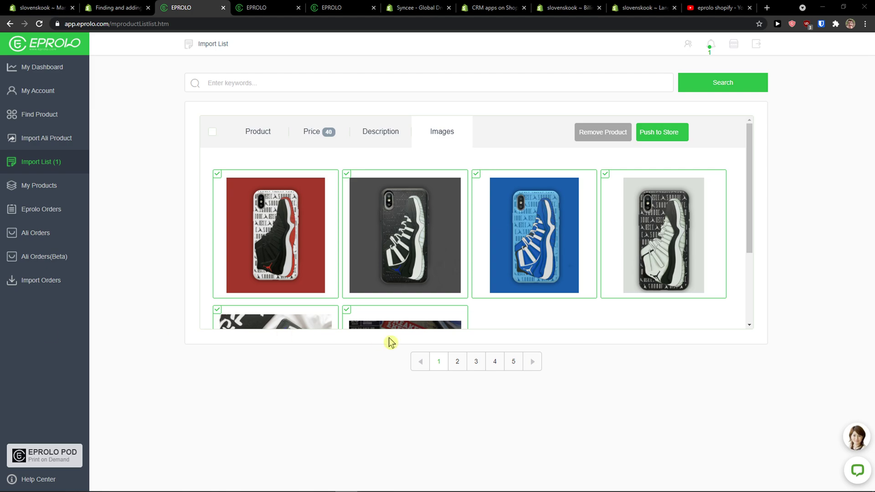
click(661, 135)
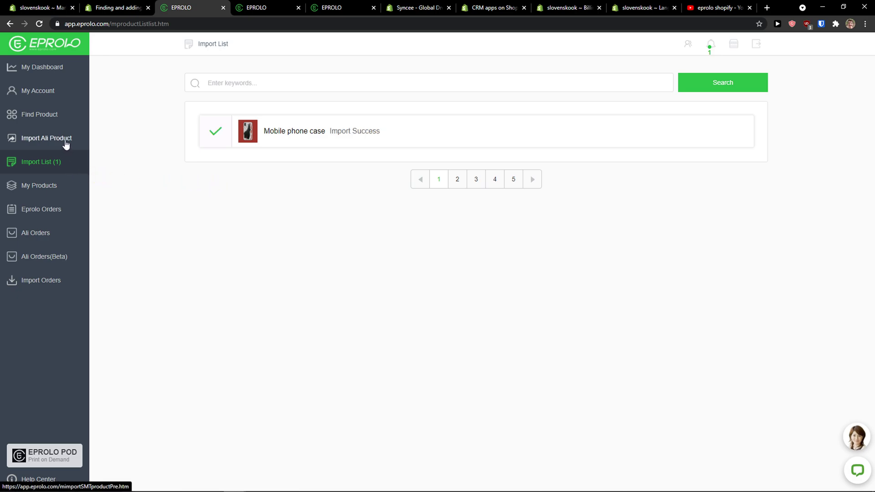
Log in to the store via shopify.com and open the Mobile phone case in Products.
click(141, 7)
click(402, 8)
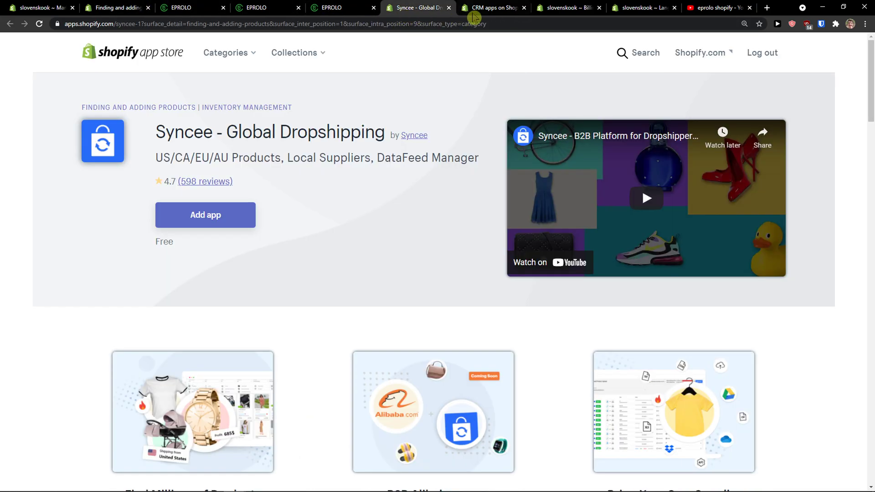
click(492, 8)
click(766, 14)
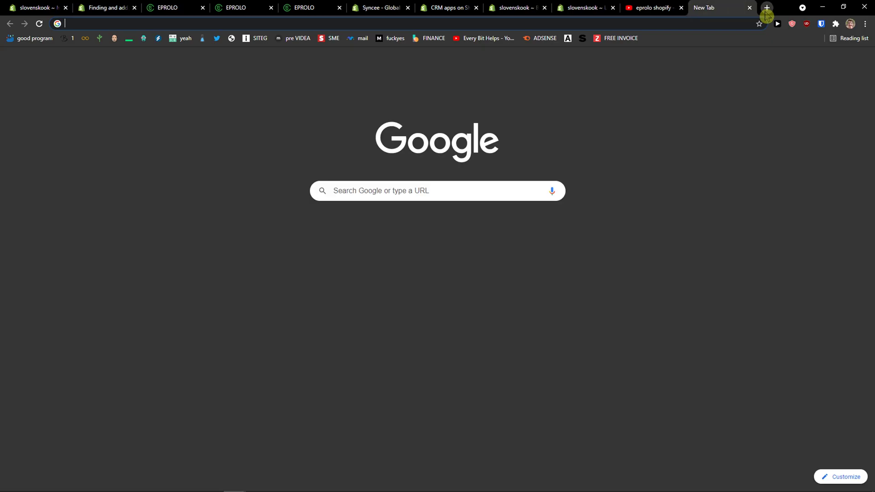
text(shopify)
key(Return)
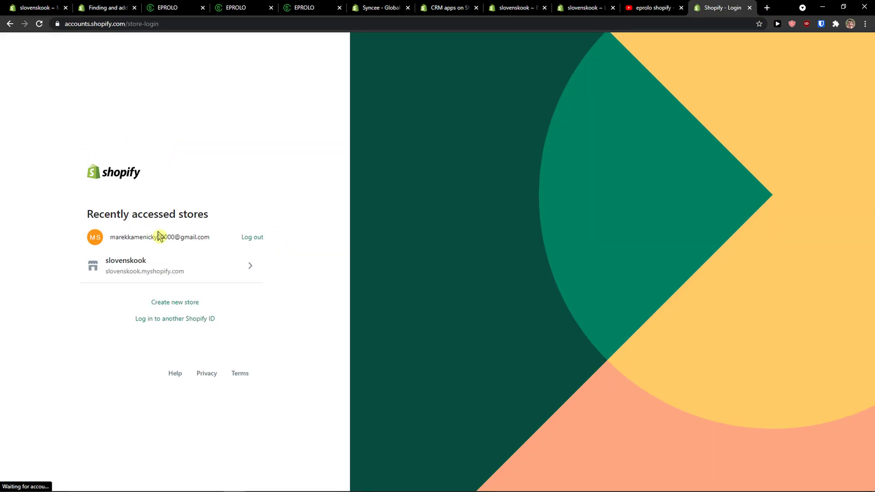
click(157, 264)
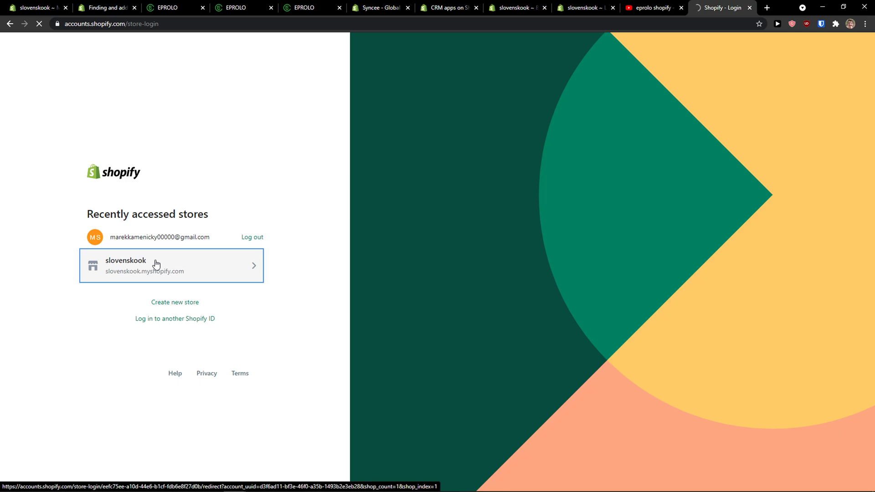
click(156, 264)
click(48, 119)
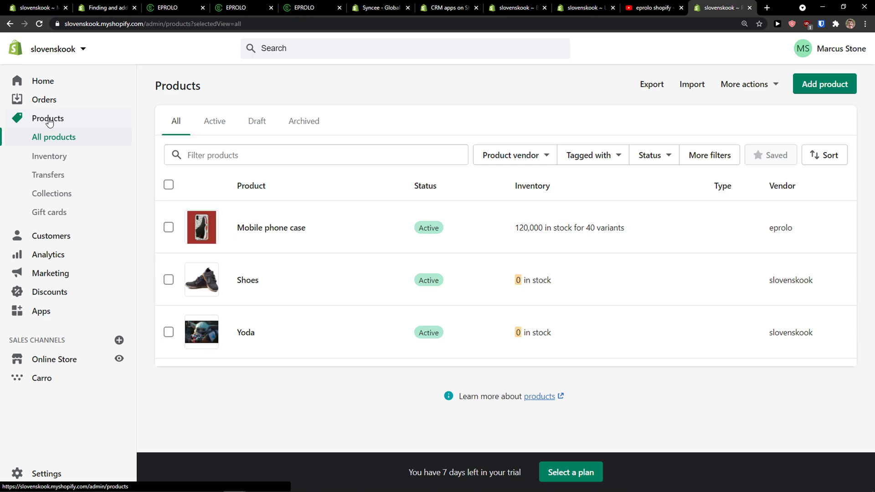
drag(546, 228, 578, 231)
click(578, 230)
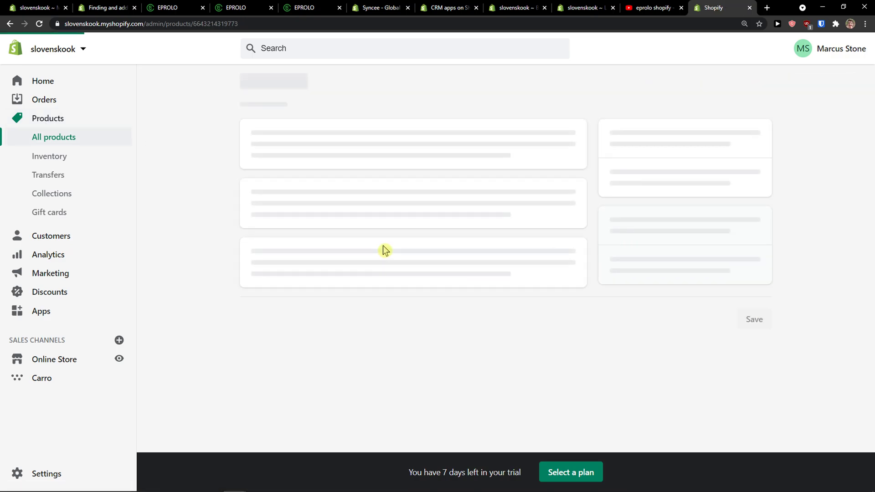
click(9, 24)
Return to EPROLO and view My Products, which lists one product.
click(103, 9)
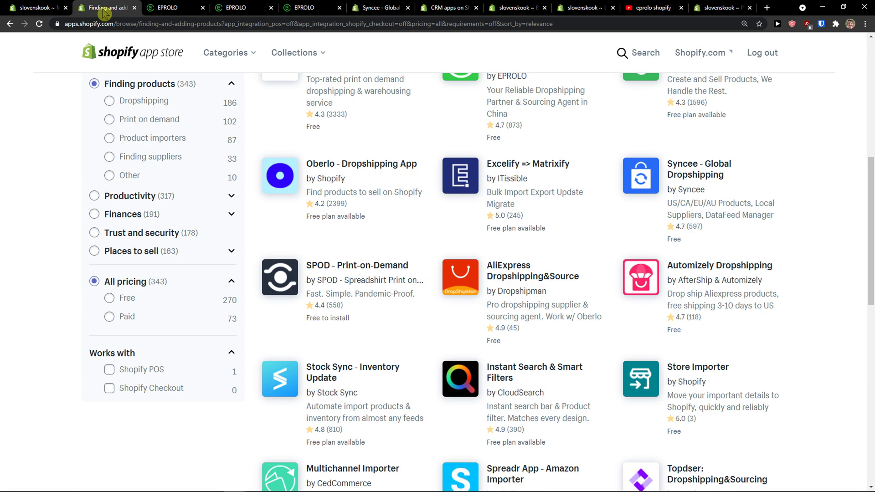
click(167, 10)
click(228, 8)
click(294, 8)
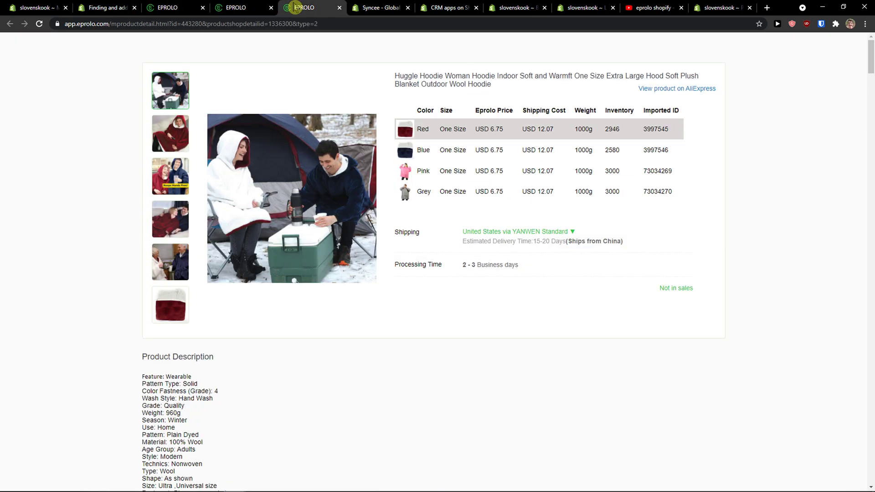
click(104, 8)
click(178, 8)
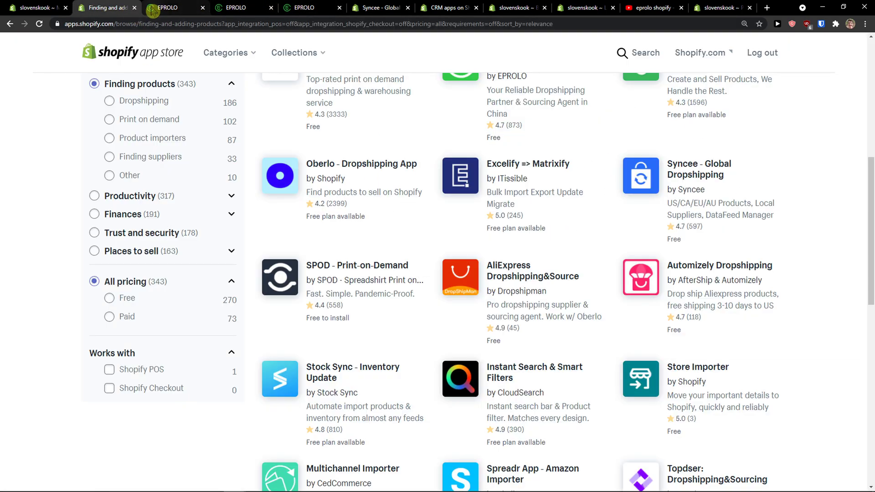
click(51, 185)
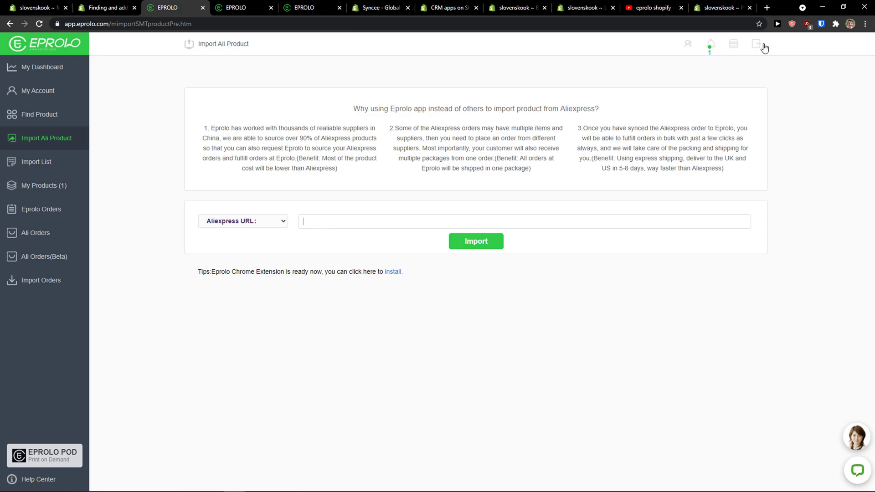
Go to aliexpress.com and open the green LIGE diver watch from Flash Deals.
click(767, 8)
text(a)
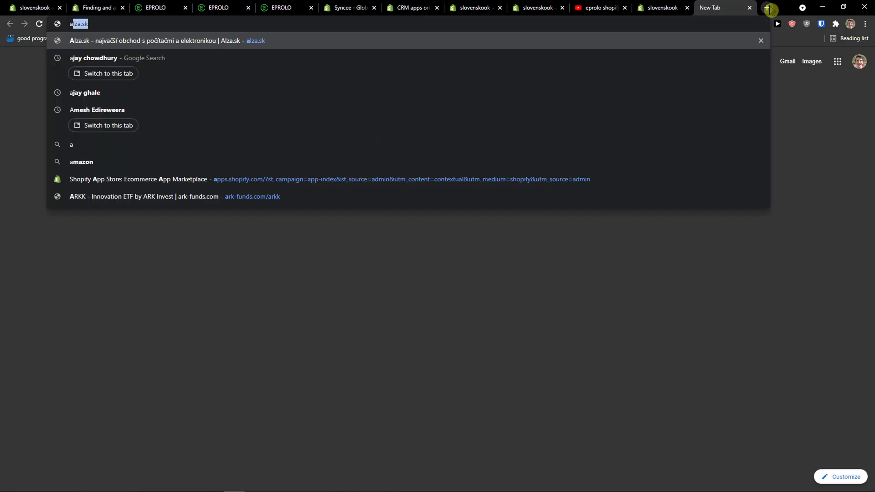
text(lie)
key(Return)
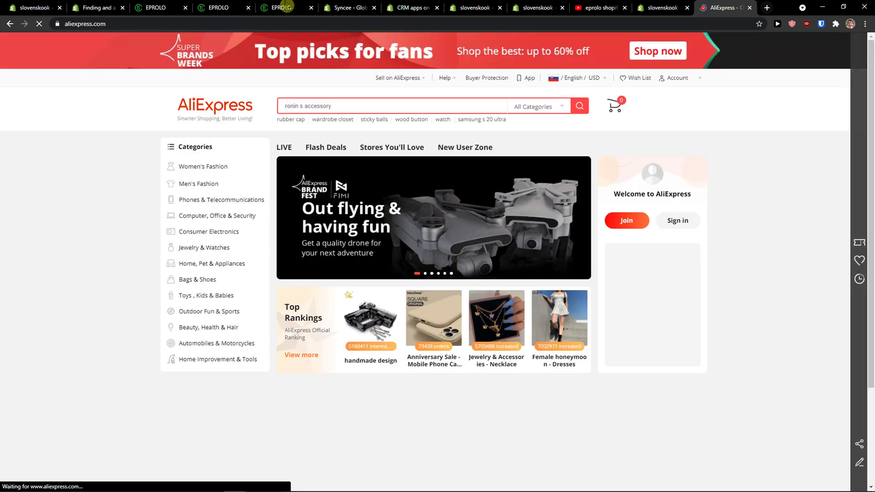
drag(287, 6, 225, 7)
scroll(269, 253, down, 6)
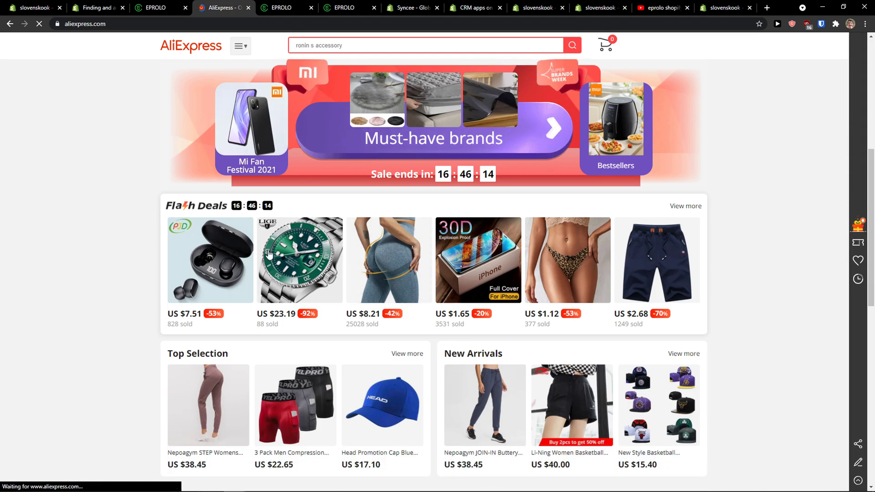
click(269, 254)
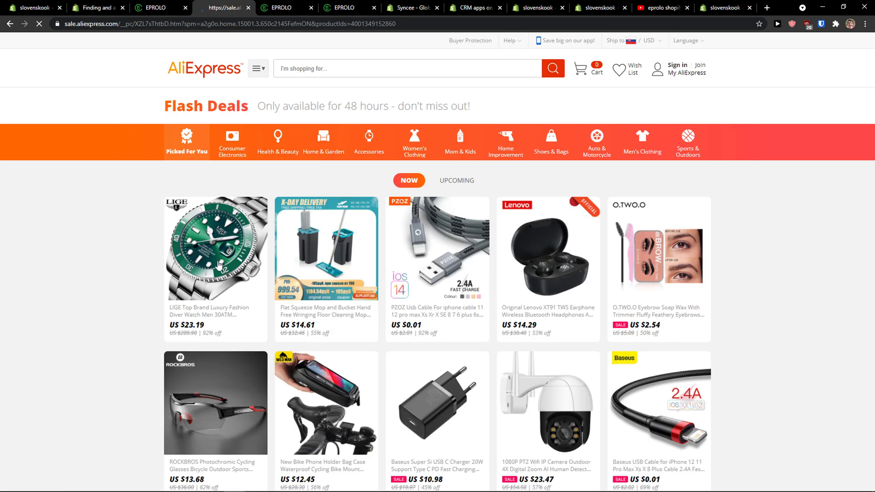
click(222, 225)
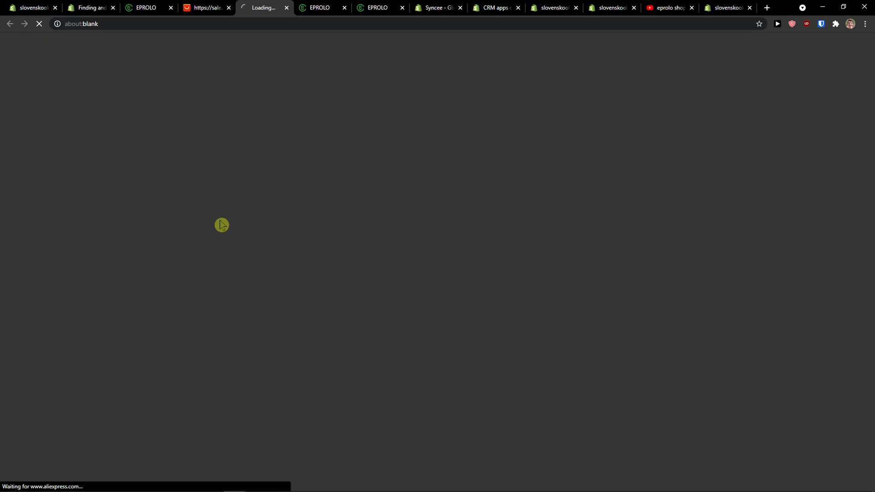
click(229, 8)
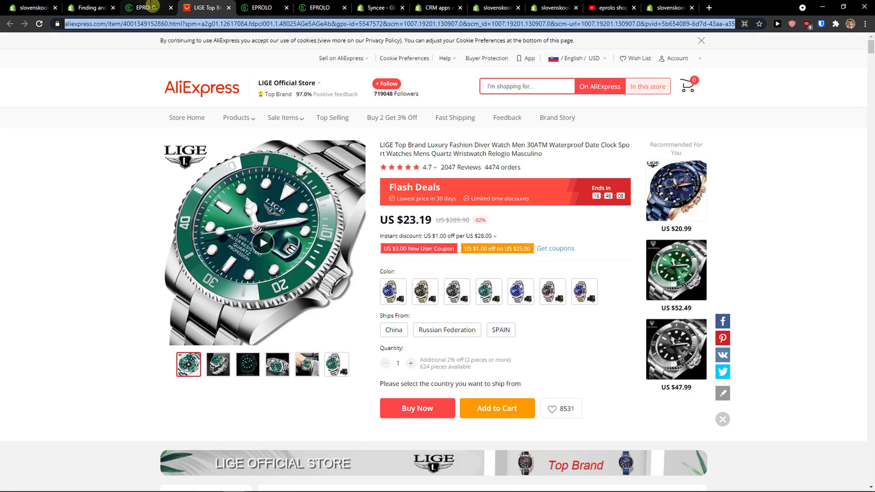
Import the LIGE watch by pasting its AliExpress URL, then open the importer's Chrome Web Store listing.
click(153, 7)
click(340, 221)
text(https://aliexpress.com/item/4001349152860.html?spm=a2g01.12617084.fdpcl001.1.48025AGe5AGeAb&gps-id=5547572&scm=1007.19201.130907.0&scm_id=1007.19201.130907.0&scm-url=1007.19201.130907.0&pvid=5b654089-6d7d-43aa-a35a-33e2df3196f9)
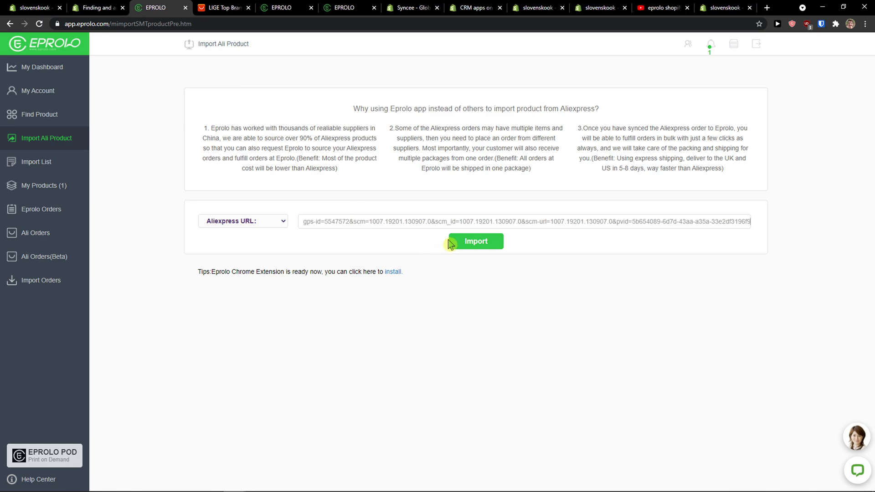
click(483, 248)
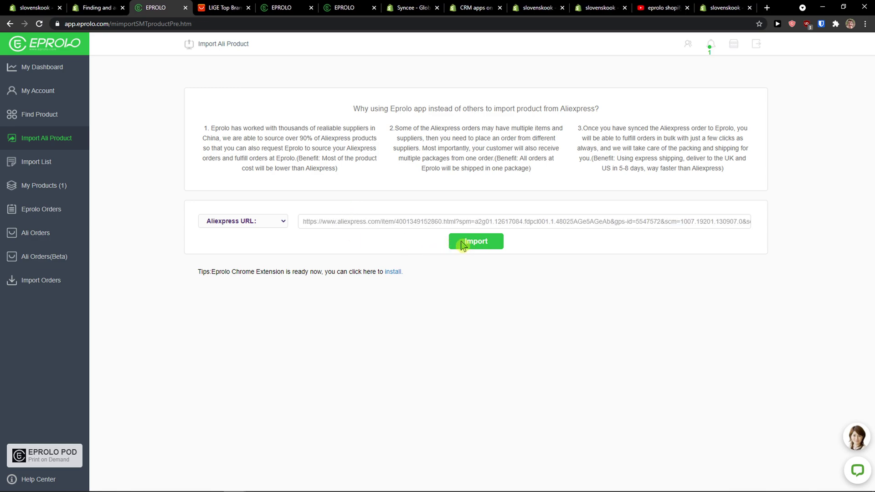
click(463, 246)
click(392, 273)
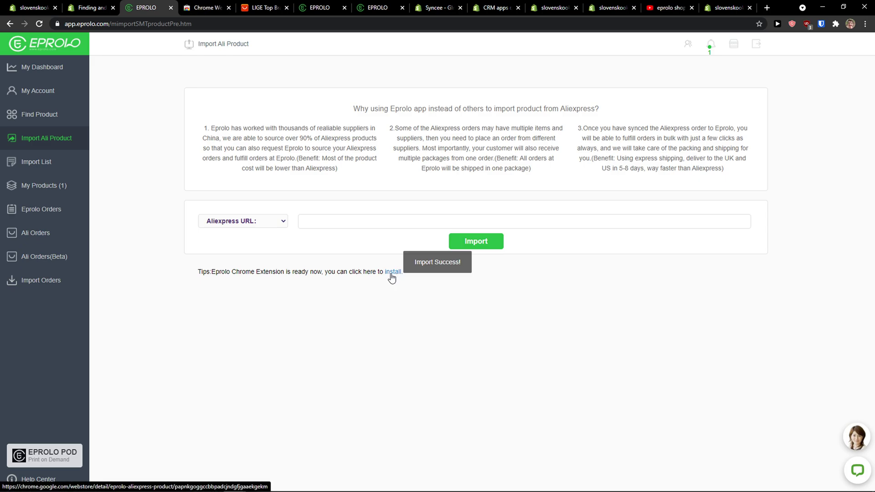
click(204, 7)
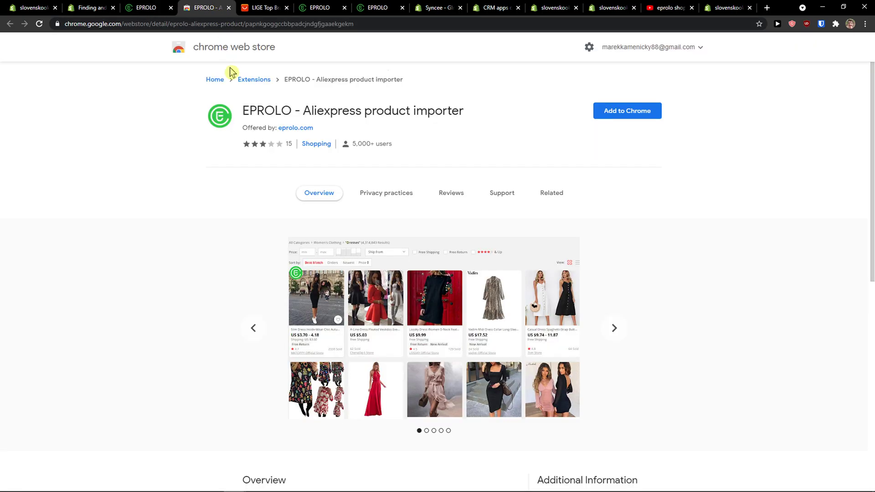
Show the Reviews tab of the EPROLO Aliexpress product importer and scroll through them.
drag(264, 111, 461, 137)
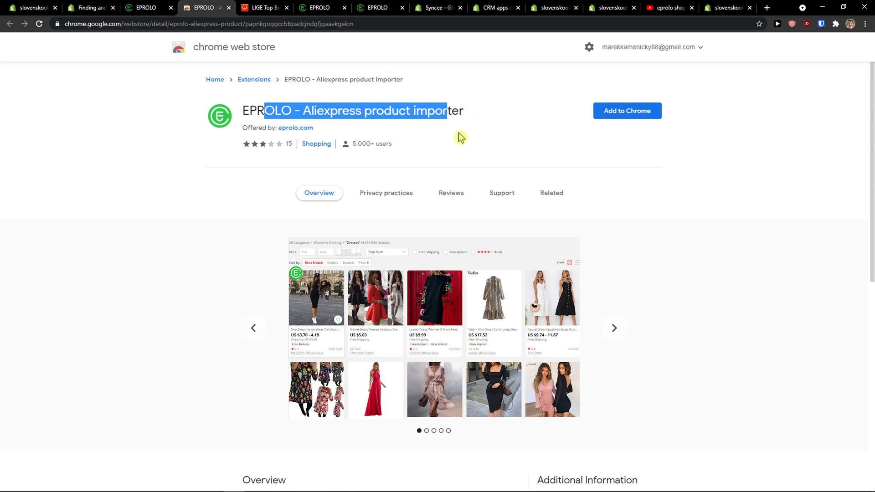
click(444, 196)
scroll(441, 197, down, 5)
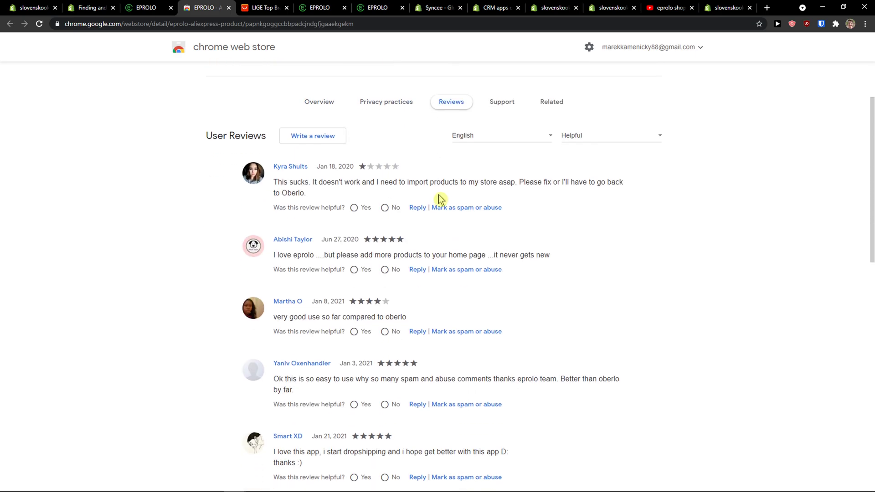
scroll(432, 199, down, 5)
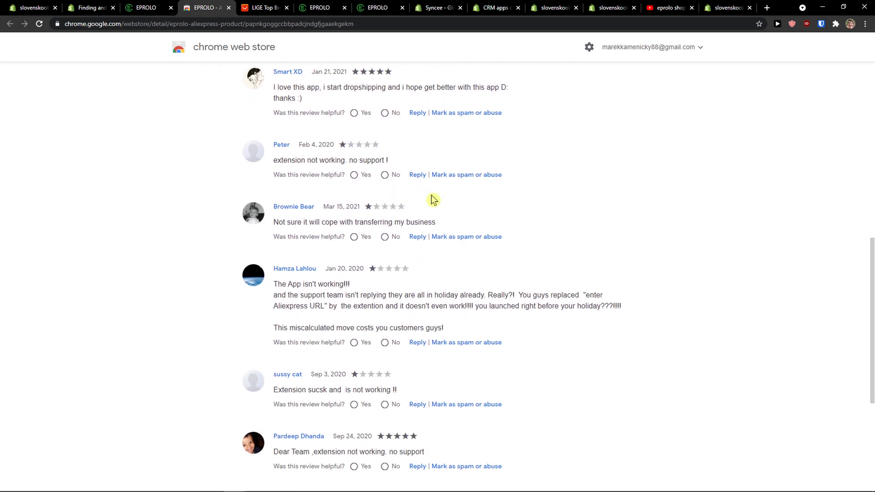
scroll(564, 204, up, 10)
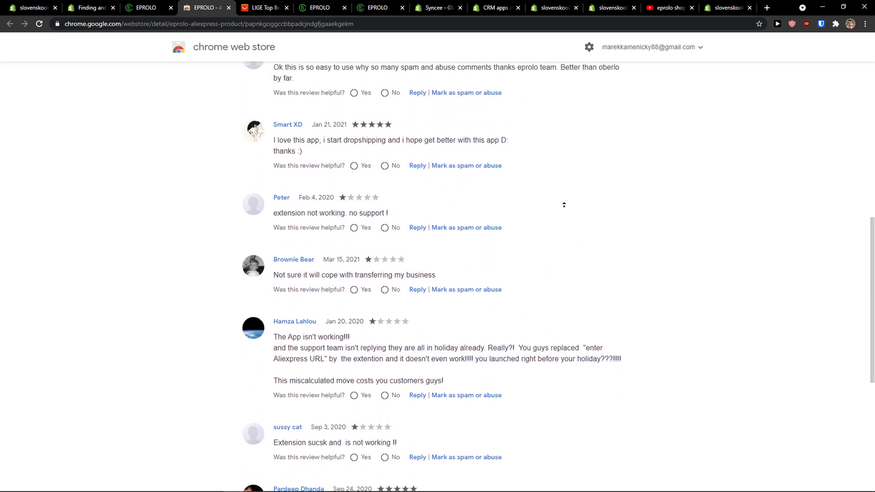
Check EPROLO's Find Products page, then scroll through the remaining extension reviews.
click(146, 8)
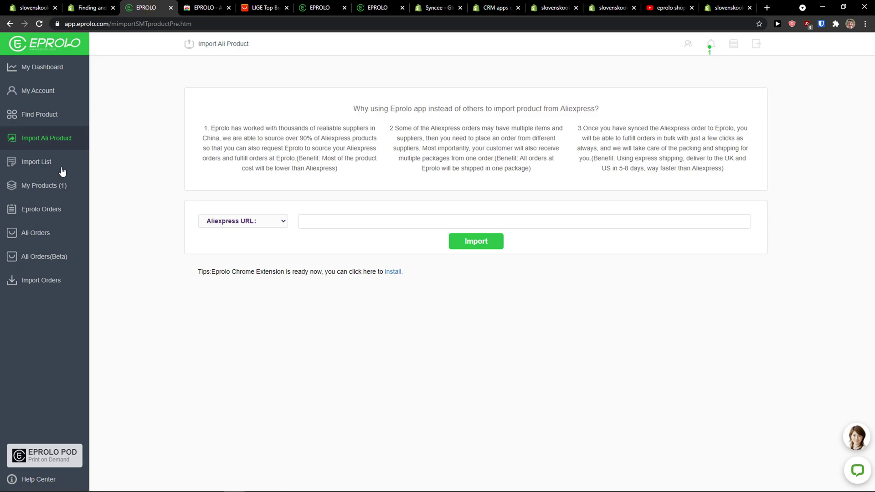
click(44, 118)
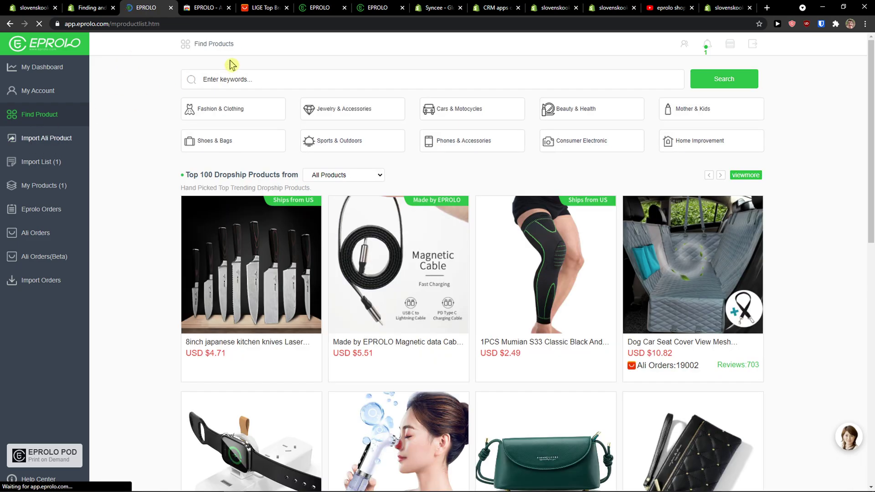
click(203, 8)
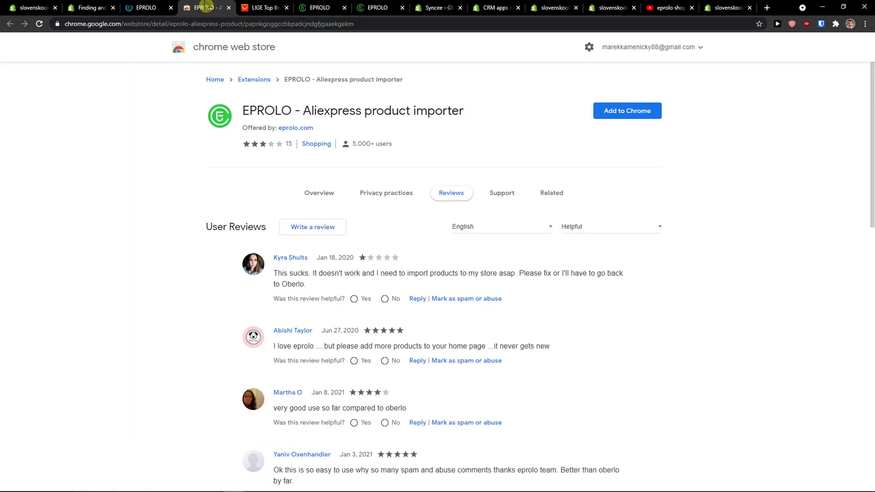
scroll(236, 196, down, 5)
scroll(237, 196, down, 8)
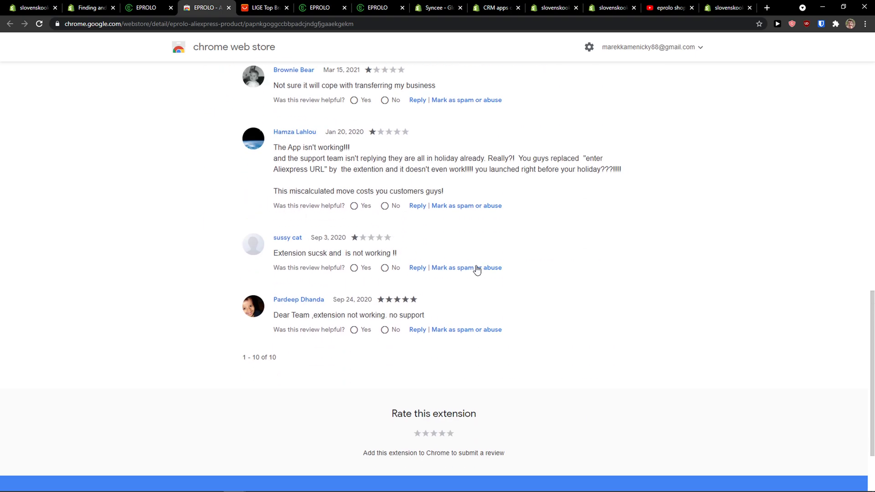
scroll(556, 189, up, 13)
Confirm the LIGE watch is in EPROLO's Import List, then view the empty Eprolo Orders page.
click(146, 8)
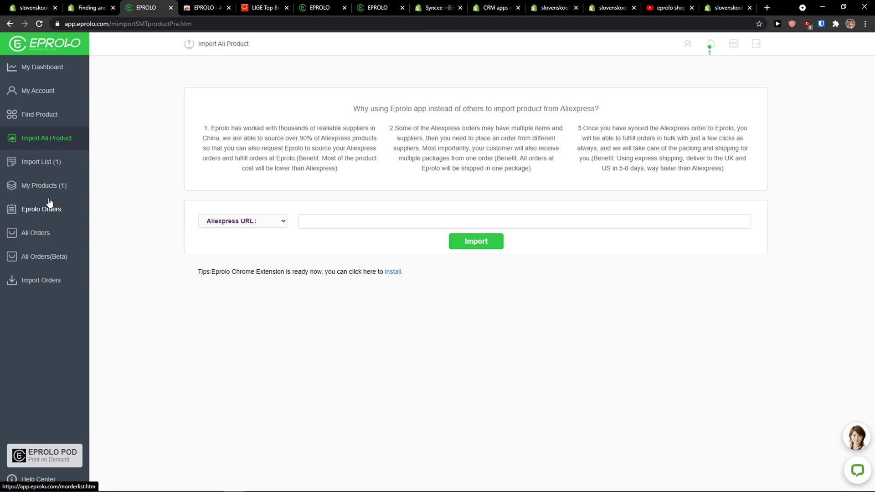
click(39, 163)
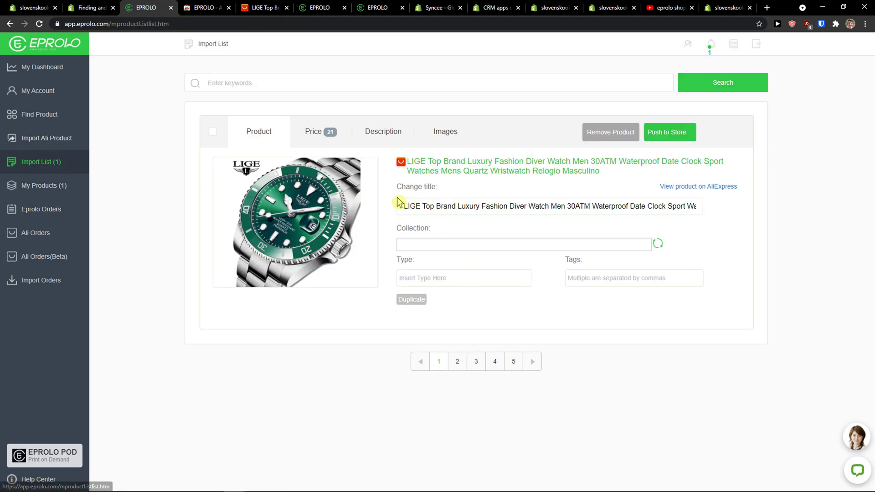
click(46, 218)
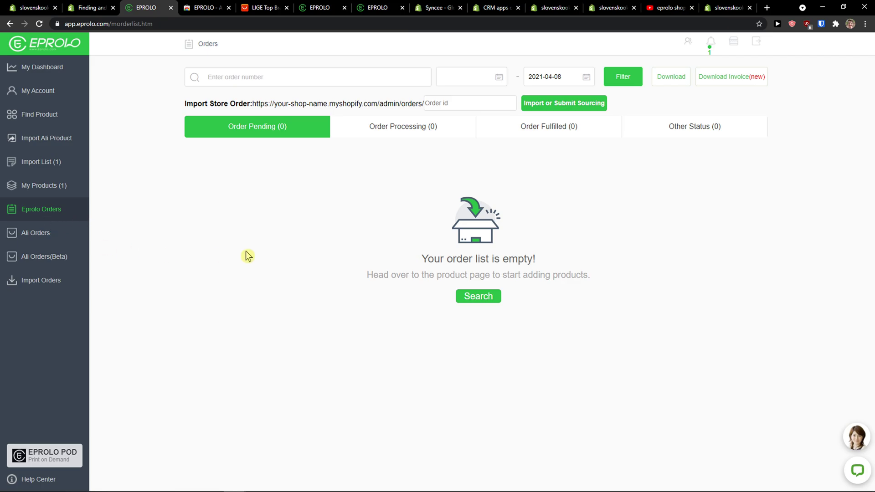
Review Ali Orders and Import Orders, ending on My Dashboard showing the 2/500 product limit.
click(87, 8)
click(142, 8)
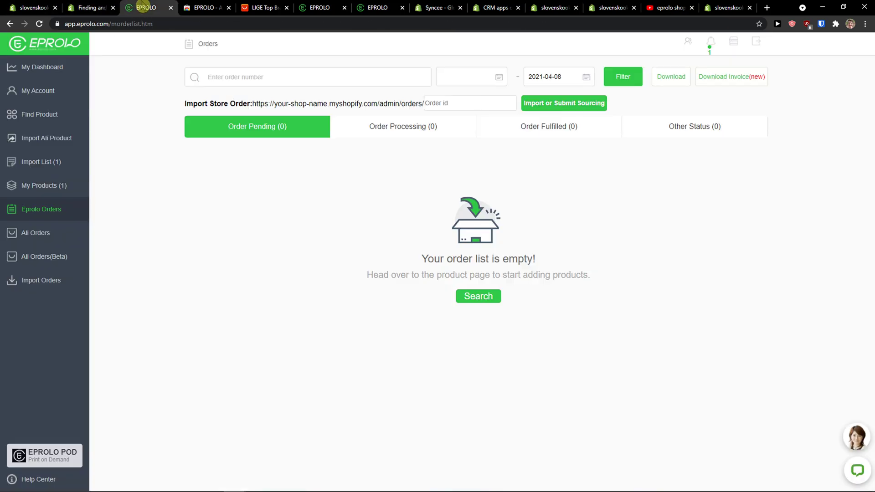
click(39, 240)
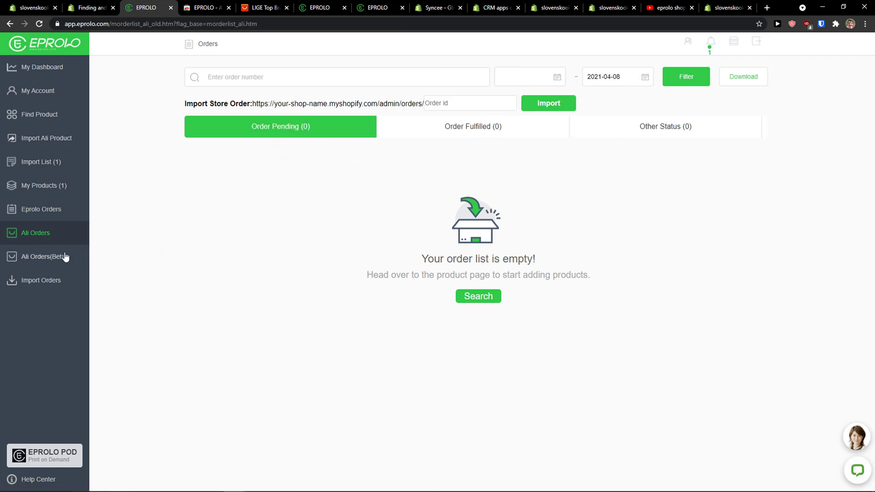
click(51, 284)
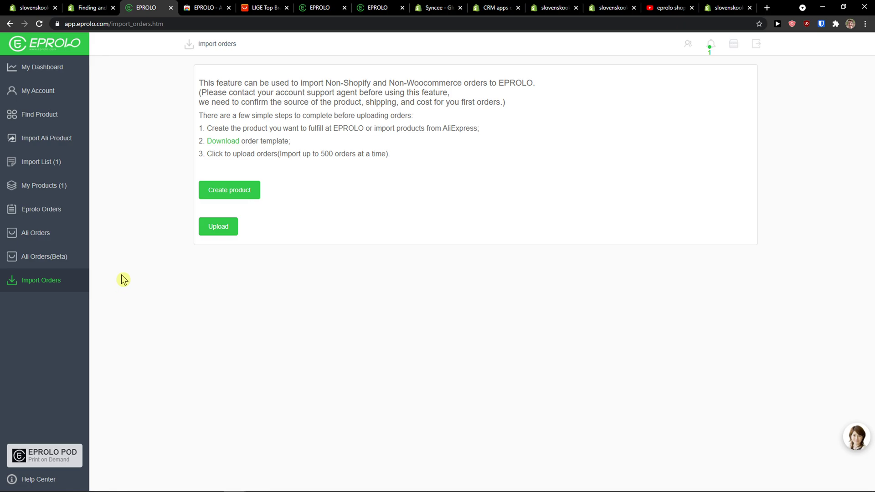
click(60, 68)
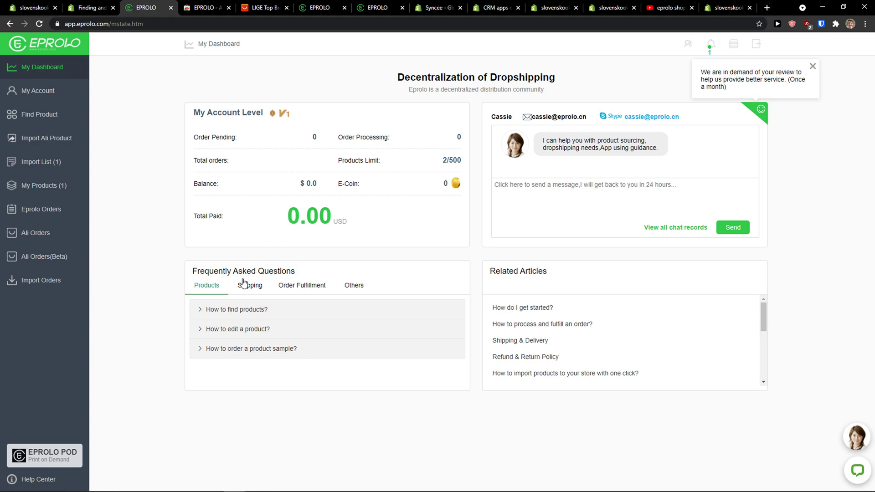
Browse the Shipping, Order Fulfillment and Products FAQ tabs, then view the V1–V5 account level table.
drag(197, 271, 327, 276)
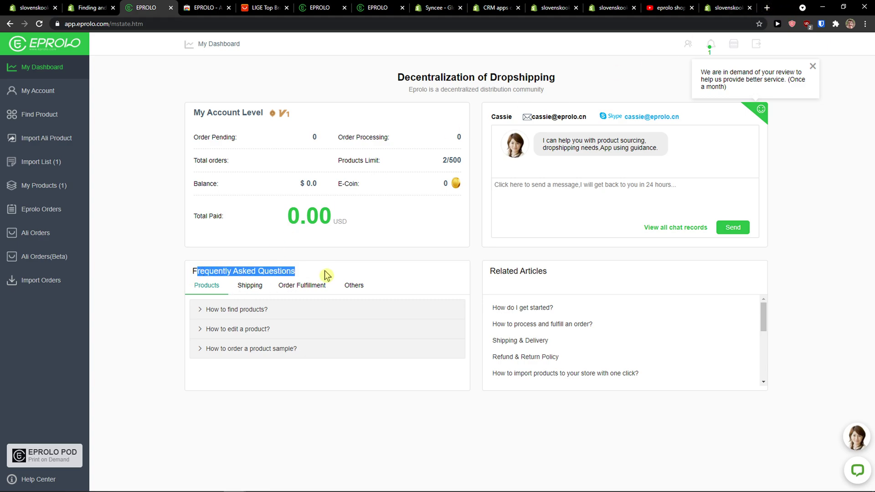
click(256, 296)
click(286, 290)
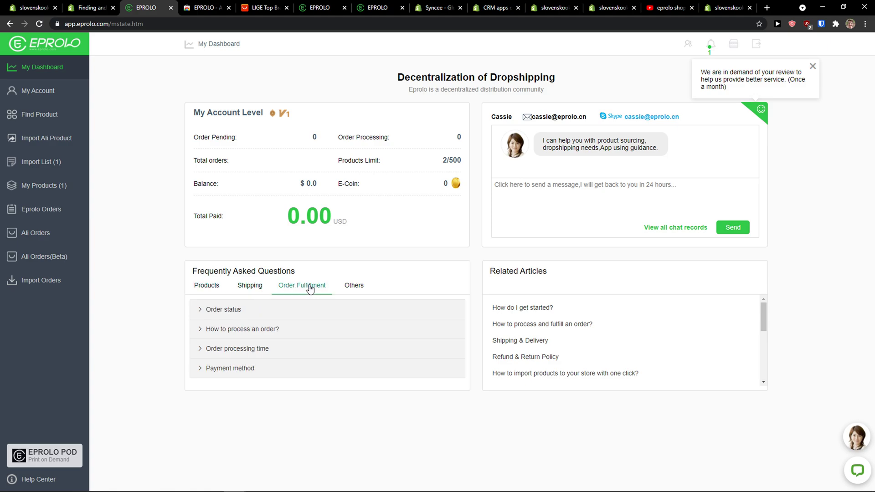
click(220, 289)
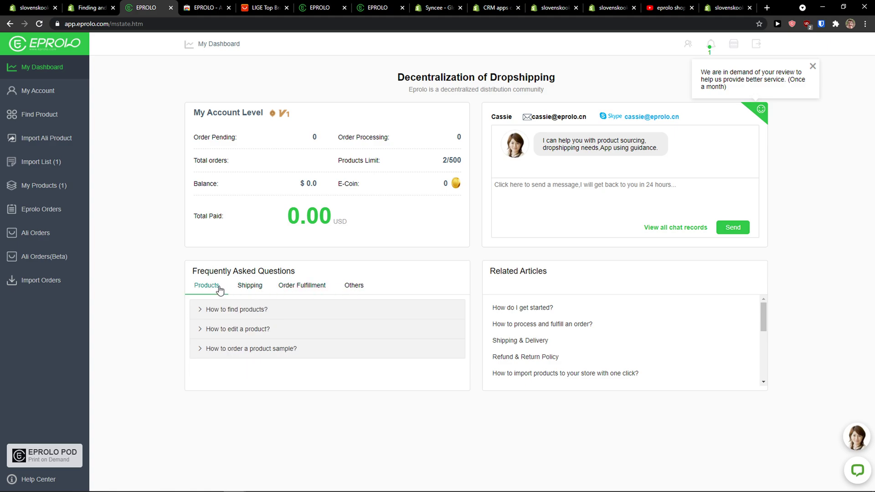
scroll(531, 337, down, 1)
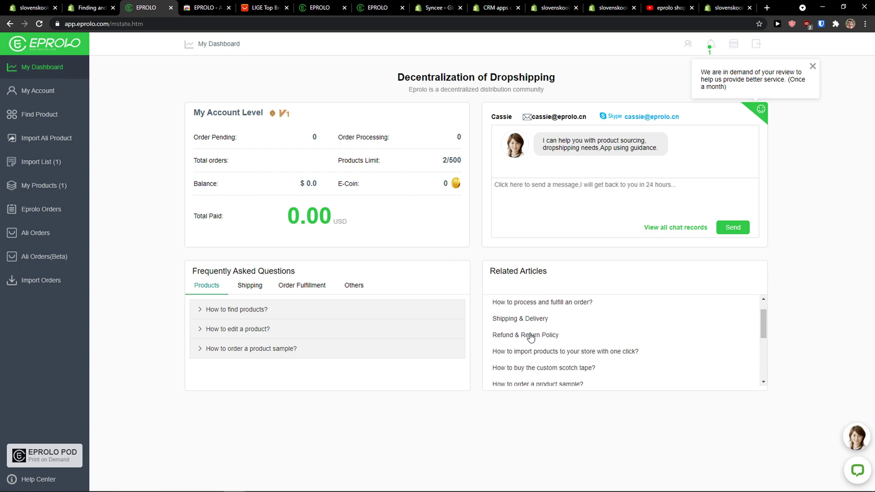
scroll(547, 347, up, 1)
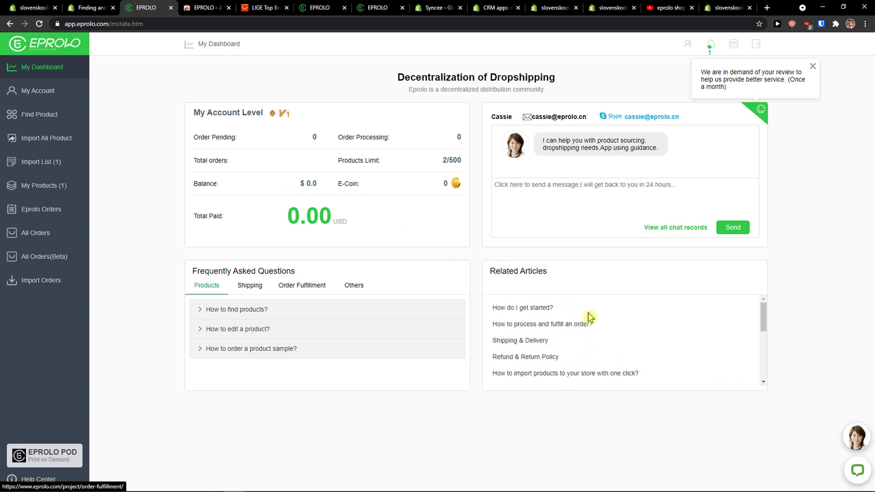
click(52, 97)
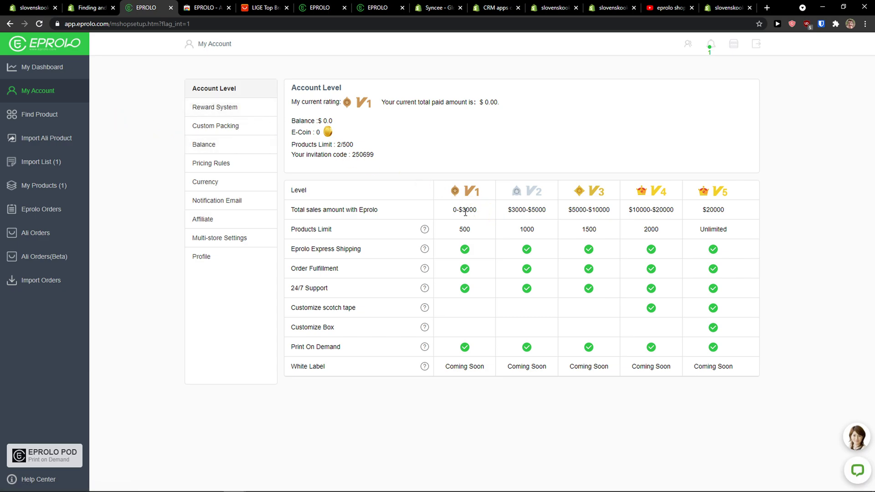
Review Reward System, Custom Packing, Balance, Pricing Rules, Currency, Notification Email and Affiliate settings.
click(224, 115)
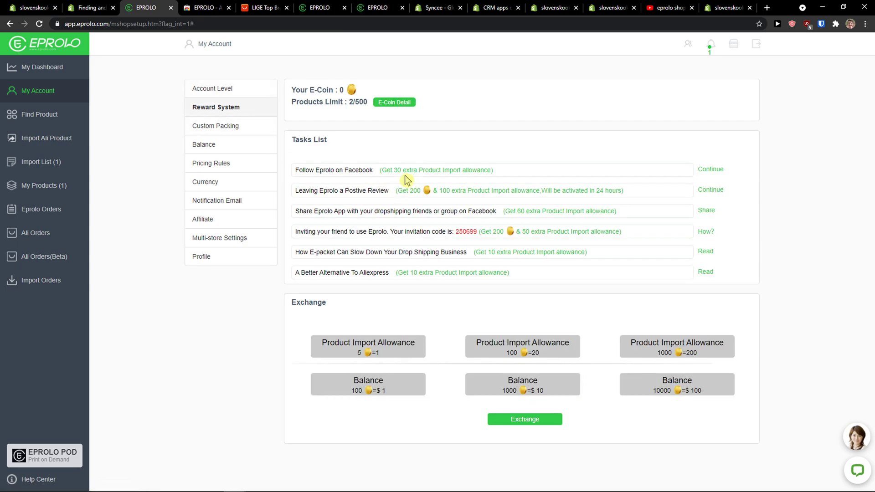
click(243, 128)
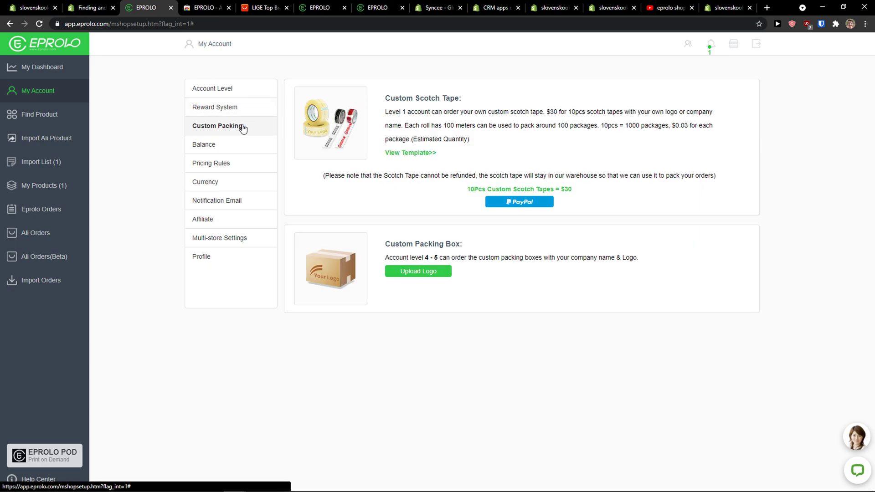
click(230, 147)
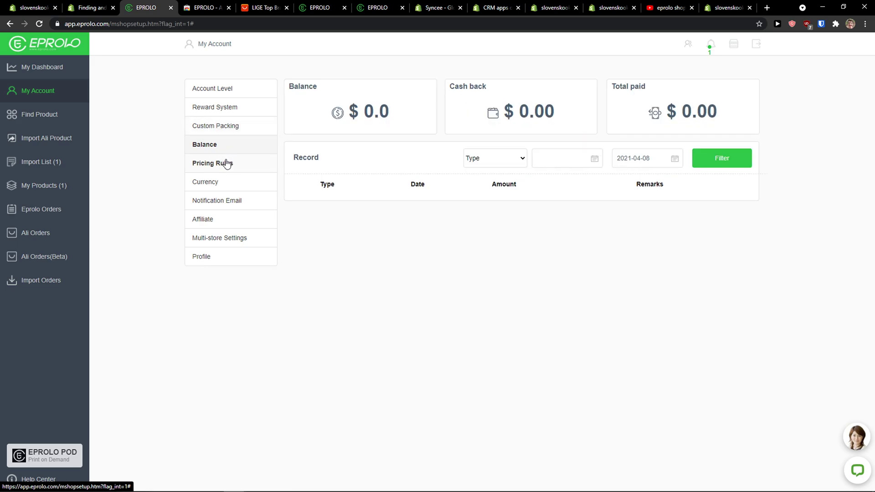
click(228, 165)
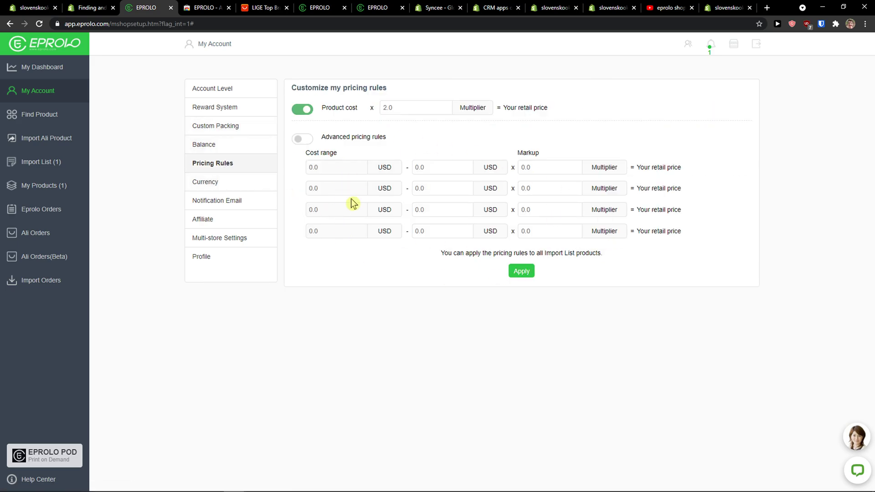
click(245, 185)
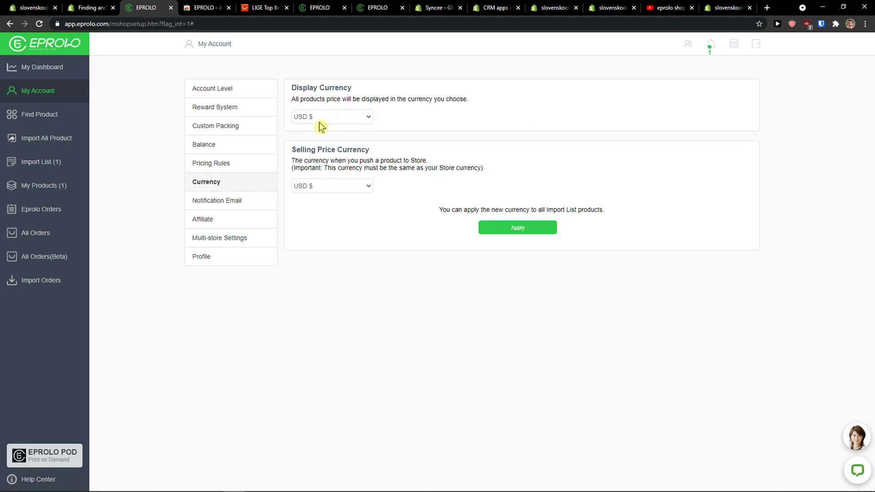
click(248, 202)
click(247, 224)
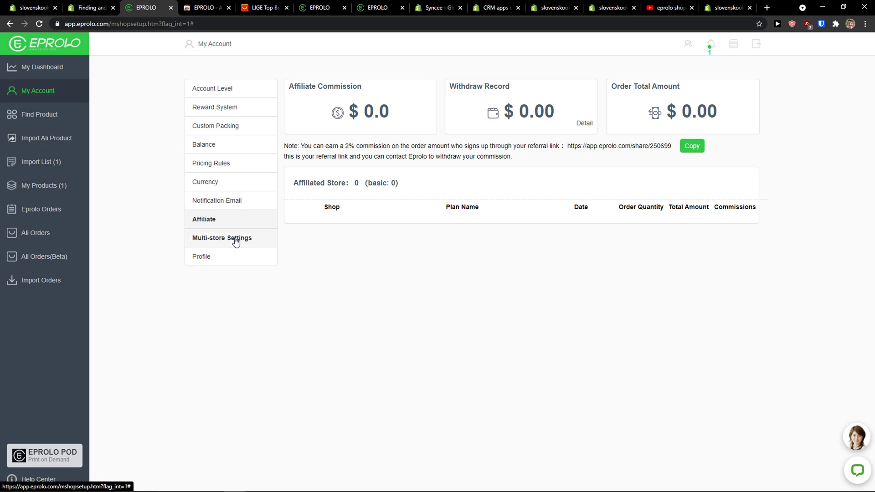
click(767, 8)
key(ctrl+w)
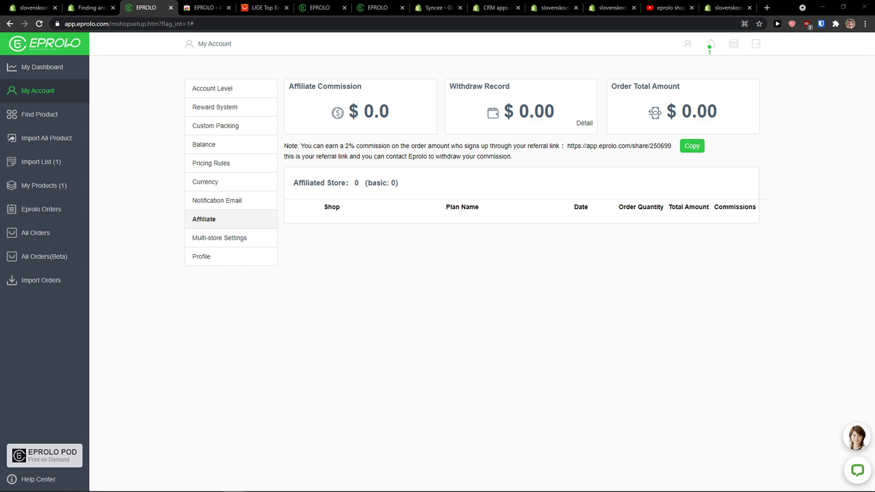
key(alt+Tab)
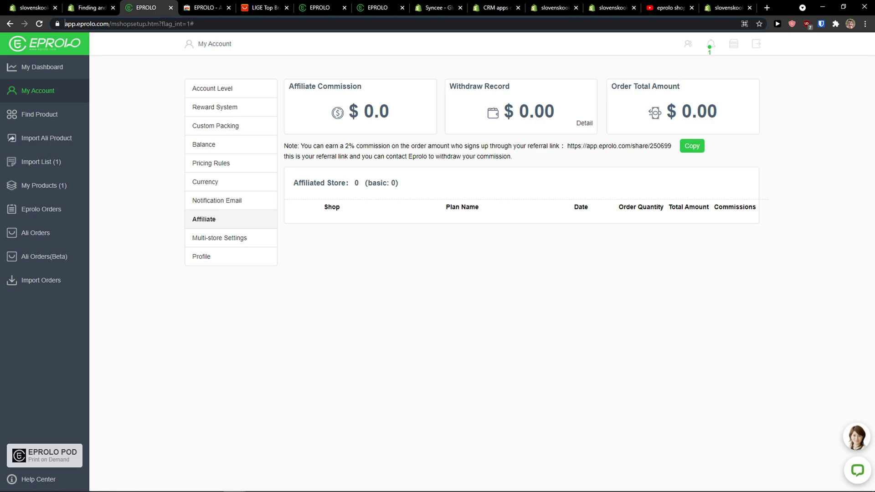
key(alt+Tab)
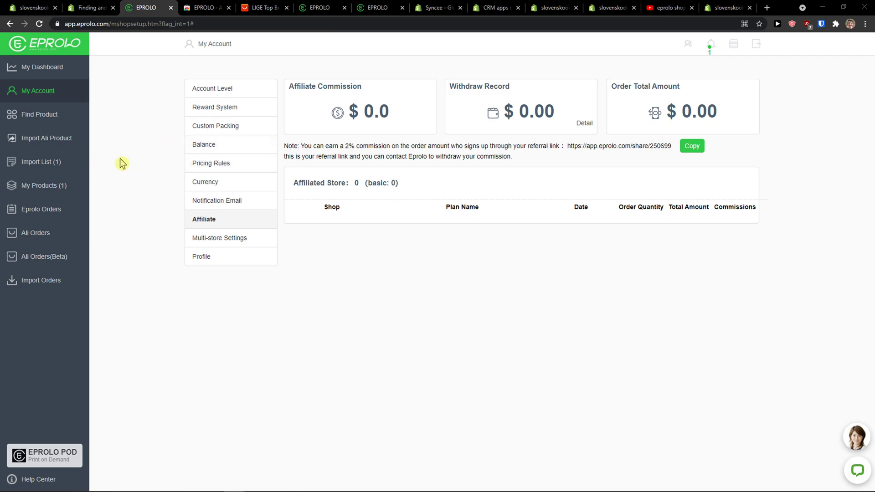
Browse the 343 Finding and adding products apps, including EPROLO, in the Shopify App Store.
click(91, 7)
scroll(104, 90, up, 3)
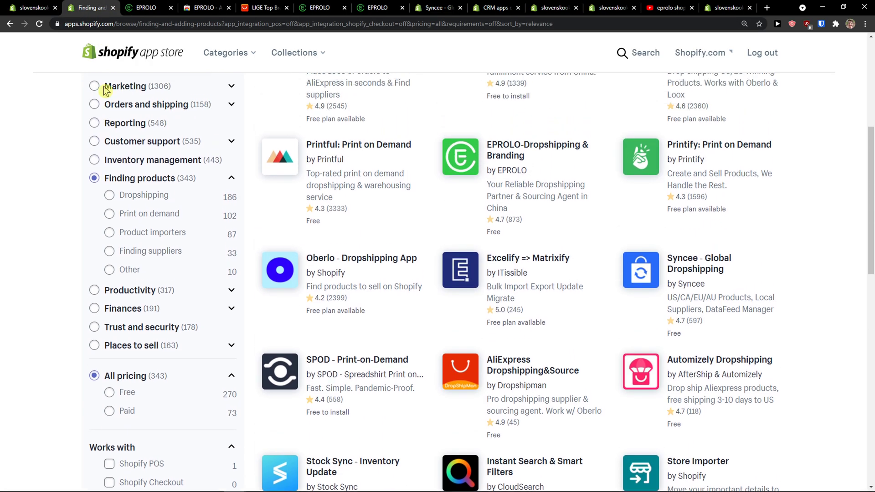
scroll(105, 90, up, 6)
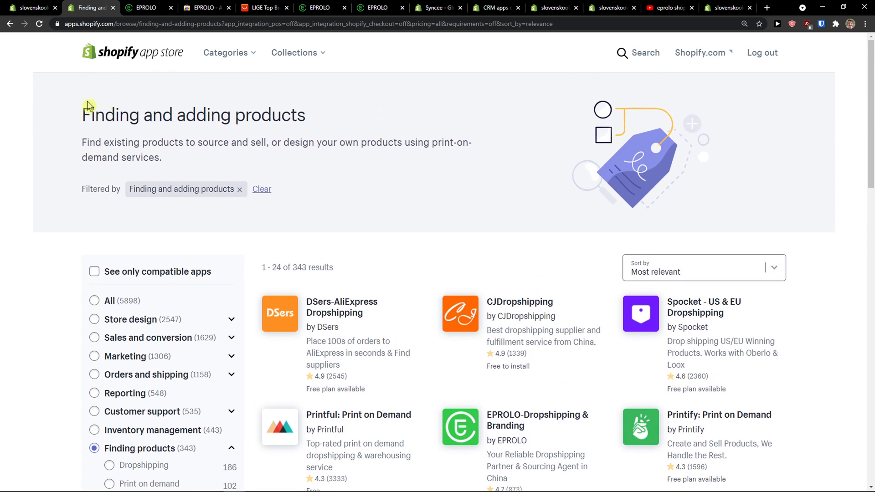
scroll(88, 107, down, 3)
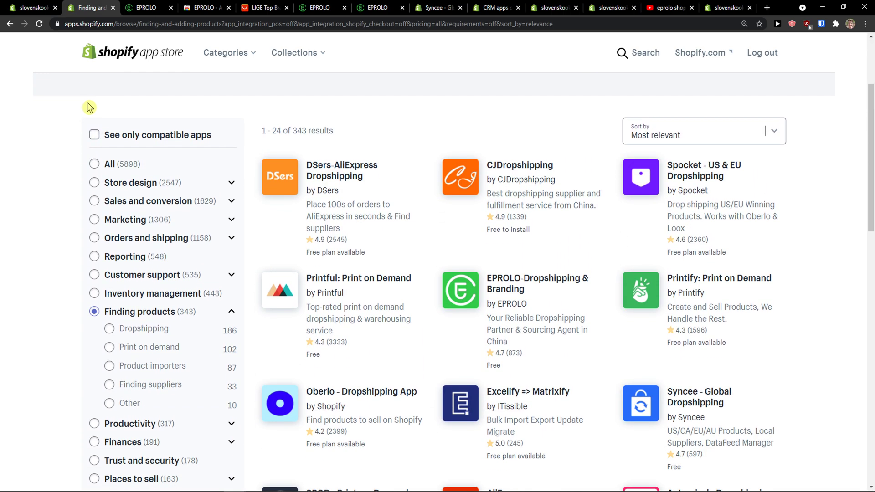
scroll(89, 106, down, 1)
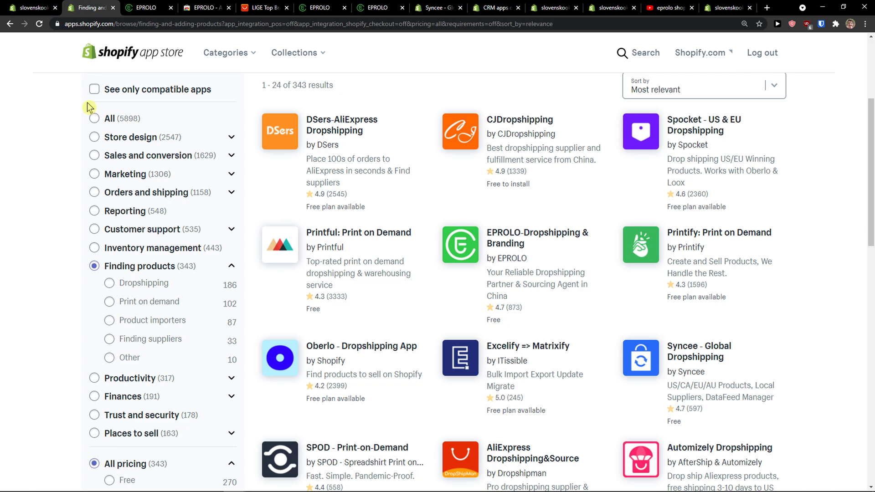
scroll(89, 106, down, 1)
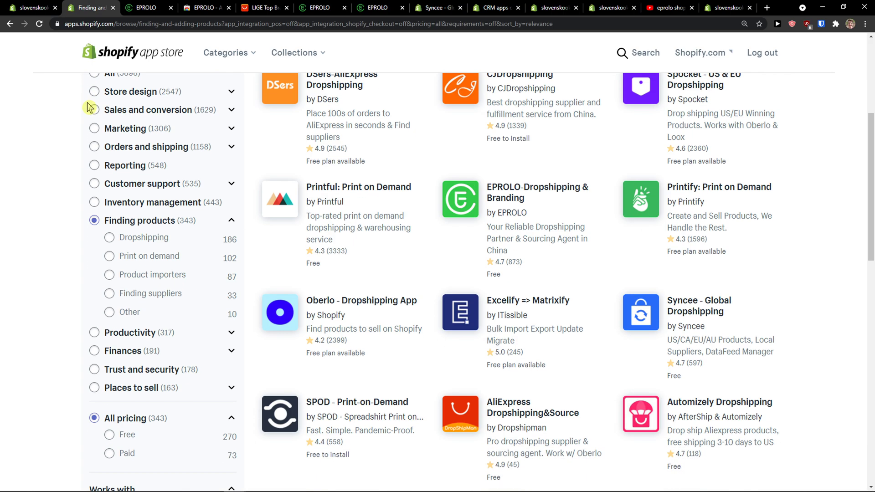
scroll(88, 106, down, 1)
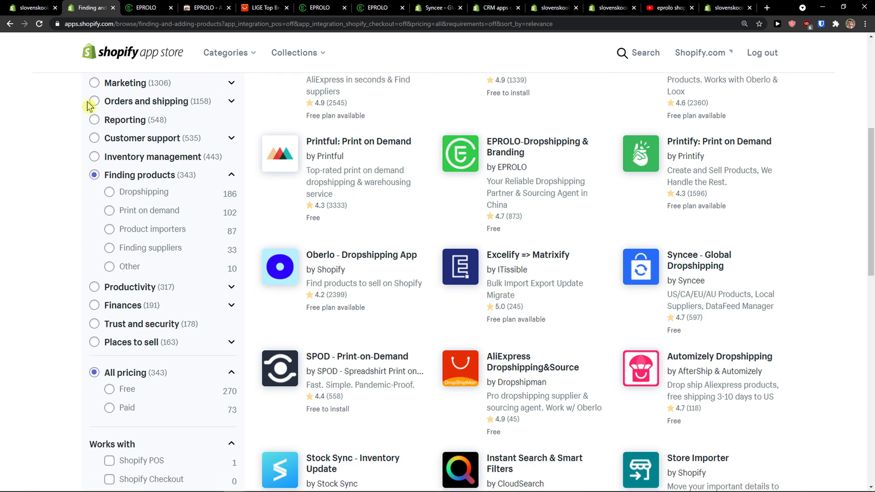
scroll(89, 107, up, 6)
scroll(89, 105, down, 2)
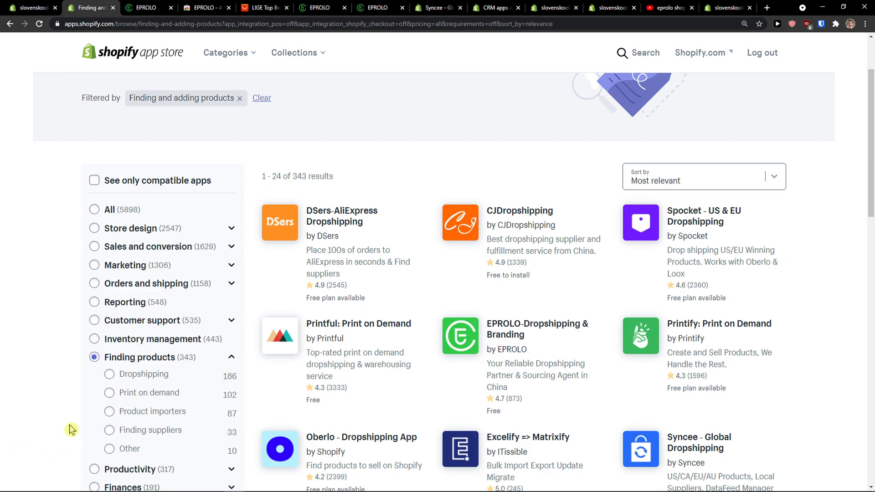
scroll(71, 429, down, 6)
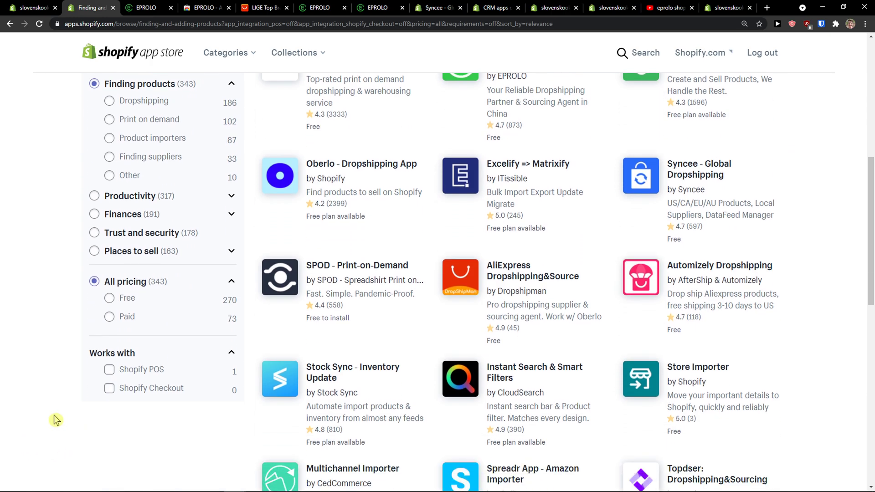
scroll(56, 420, down, 4)
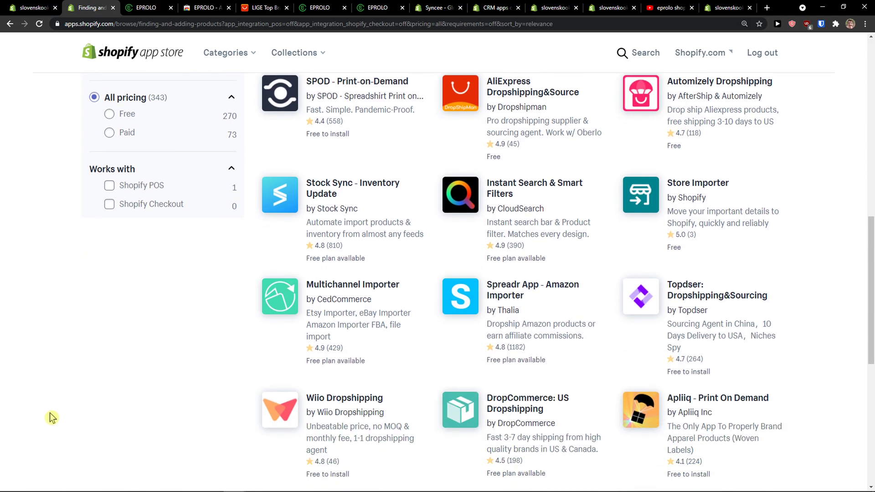
scroll(51, 418, down, 1)
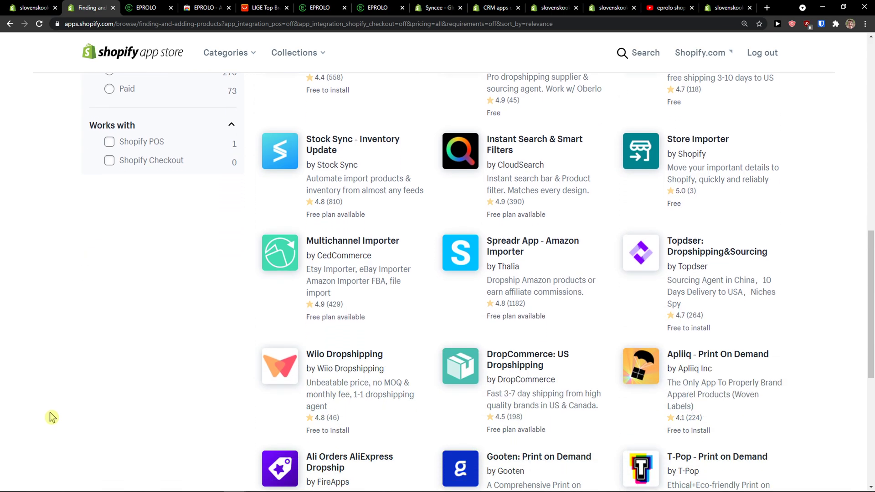